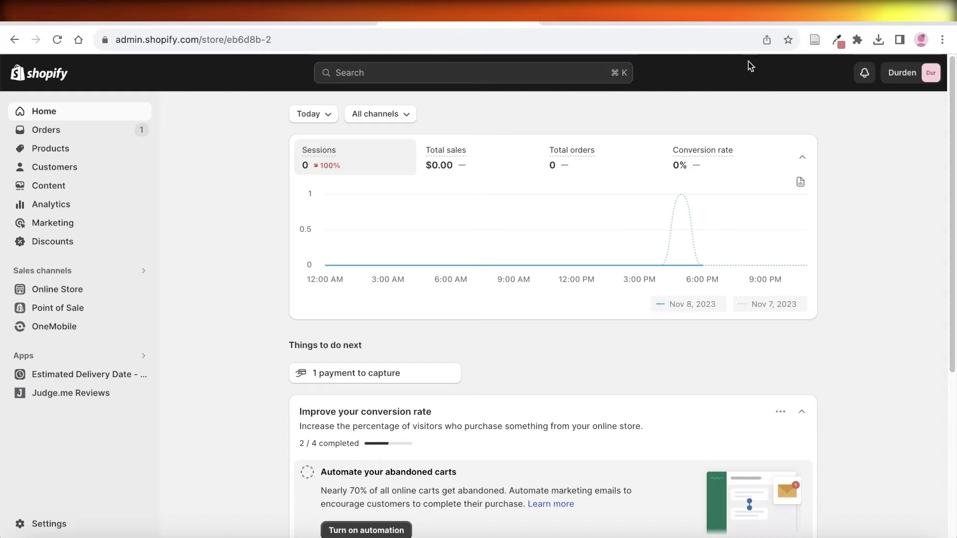
- View the online store and open the Mock Neck Sweater's product page
{"action": "left_click", "coordinate": [142, 289]}
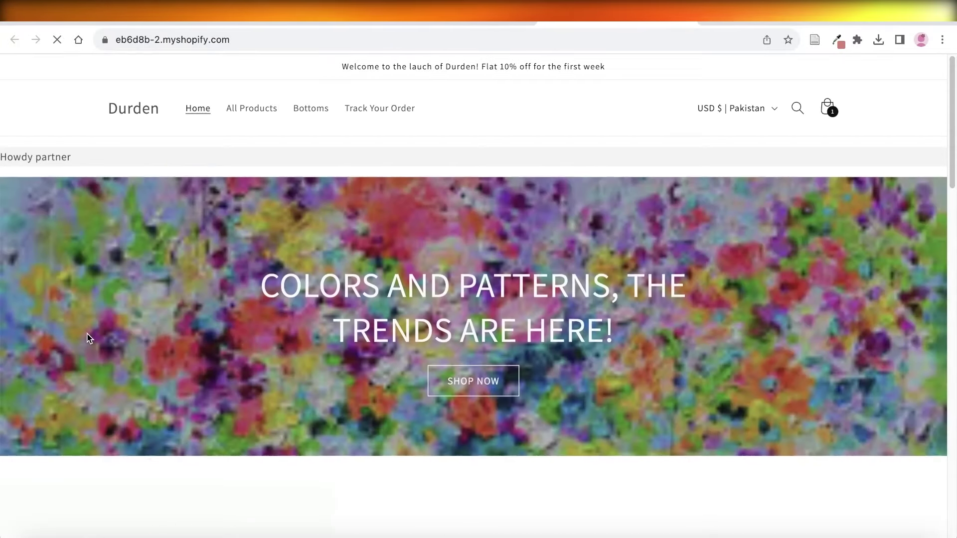
{"action": "scroll", "coordinate": [165, 294], "scroll_direction": "down", "scroll_amount": 10}
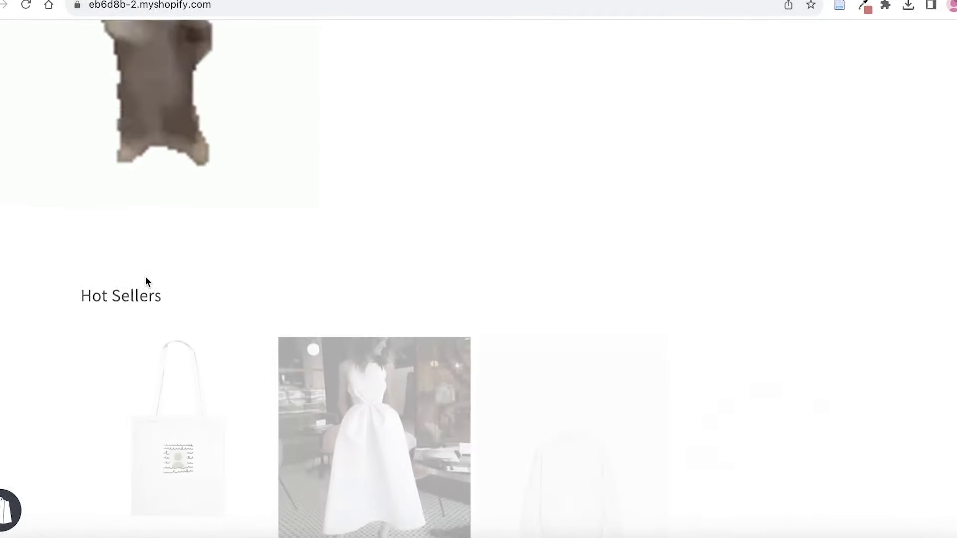
{"action": "scroll", "coordinate": [145, 277], "scroll_direction": "down", "scroll_amount": 12}
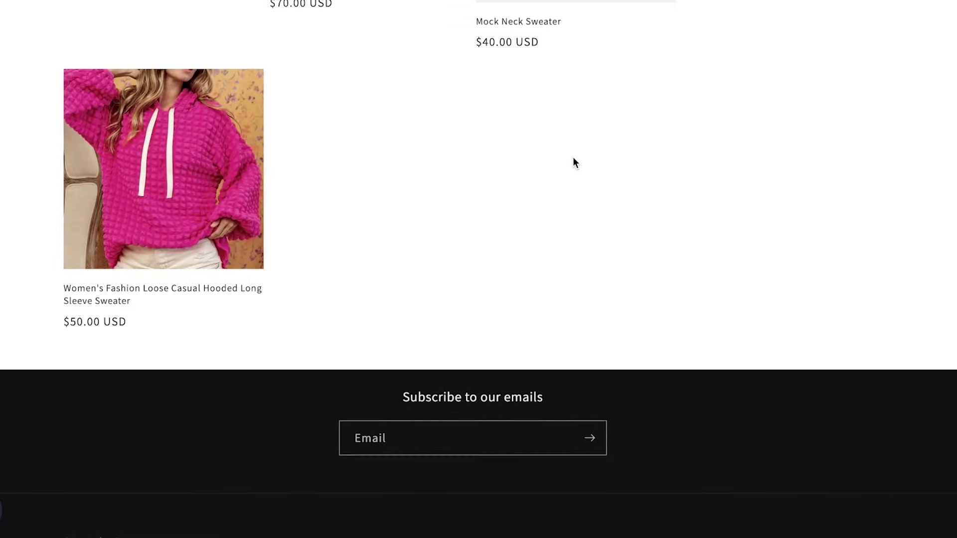
{"action": "scroll", "coordinate": [548, 169], "scroll_direction": "up", "scroll_amount": 4}
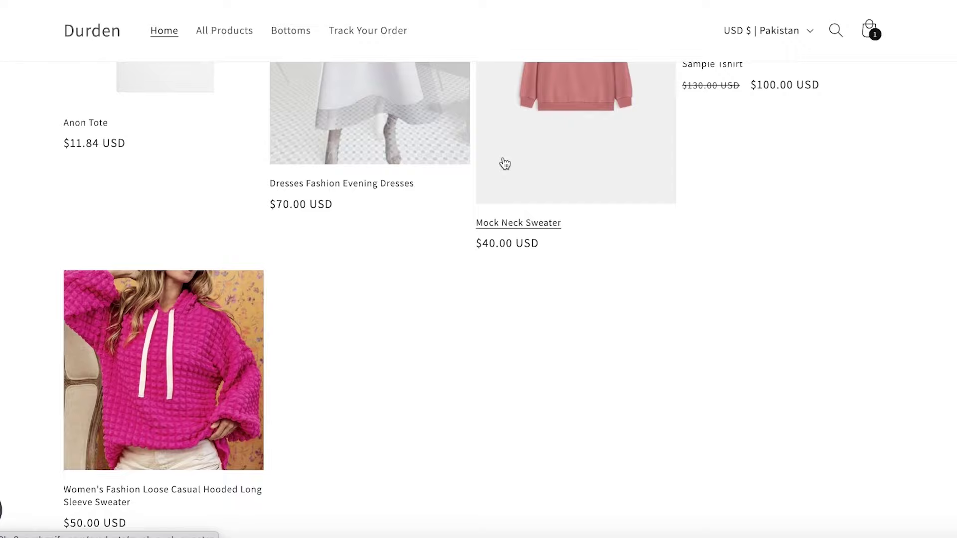
{"action": "left_click", "coordinate": [503, 160]}
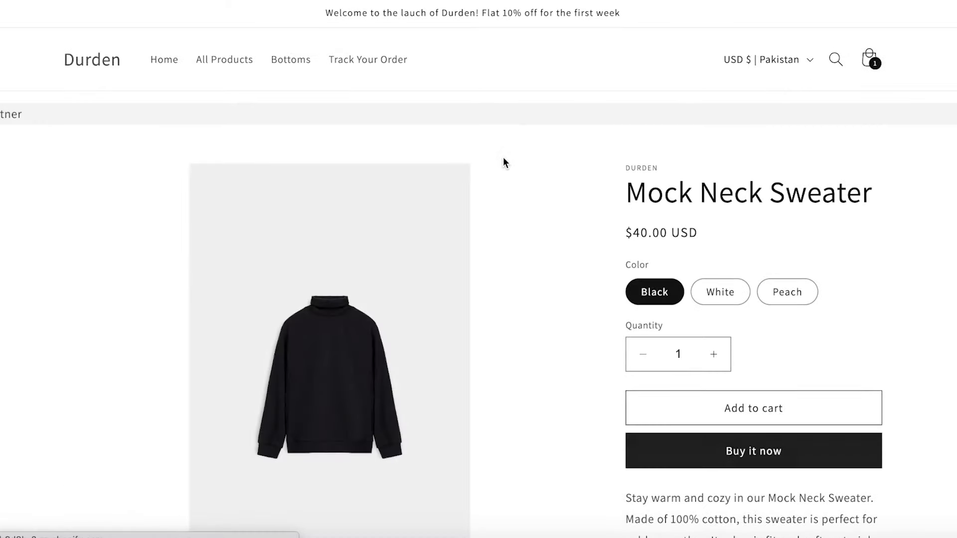
- Preview the Mock Neck Sweater in White and Peach using its color swatches
{"action": "scroll", "coordinate": [882, 268], "scroll_direction": "down", "scroll_amount": 1}
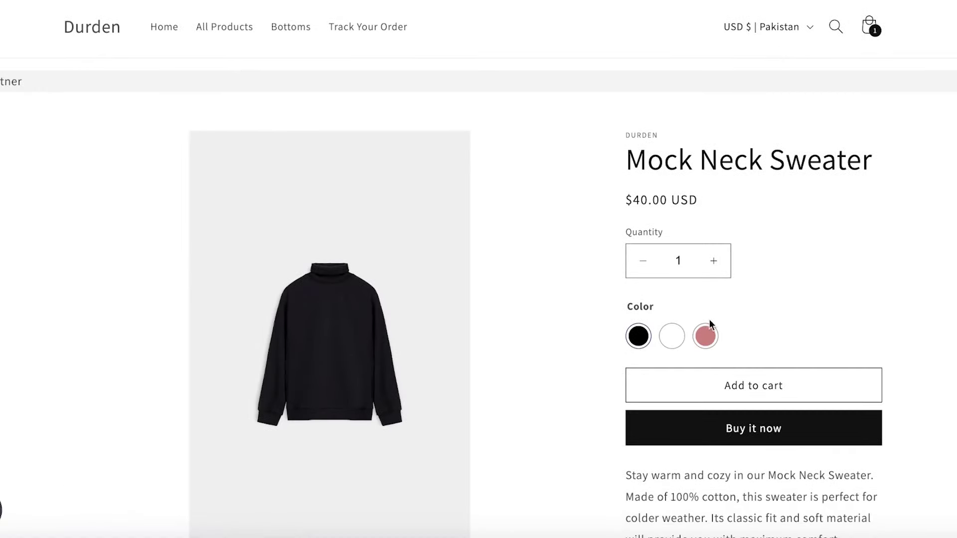
{"action": "left_click", "coordinate": [677, 336]}
{"action": "scroll", "coordinate": [737, 299], "scroll_direction": "down", "scroll_amount": 4}
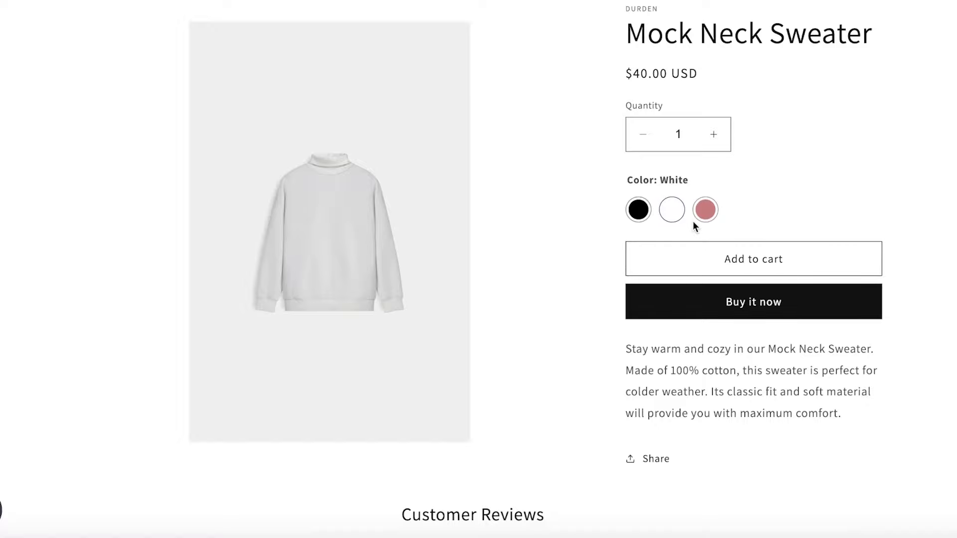
{"action": "left_click", "coordinate": [703, 213]}
{"action": "scroll", "coordinate": [704, 217], "scroll_direction": "down", "scroll_amount": 1}
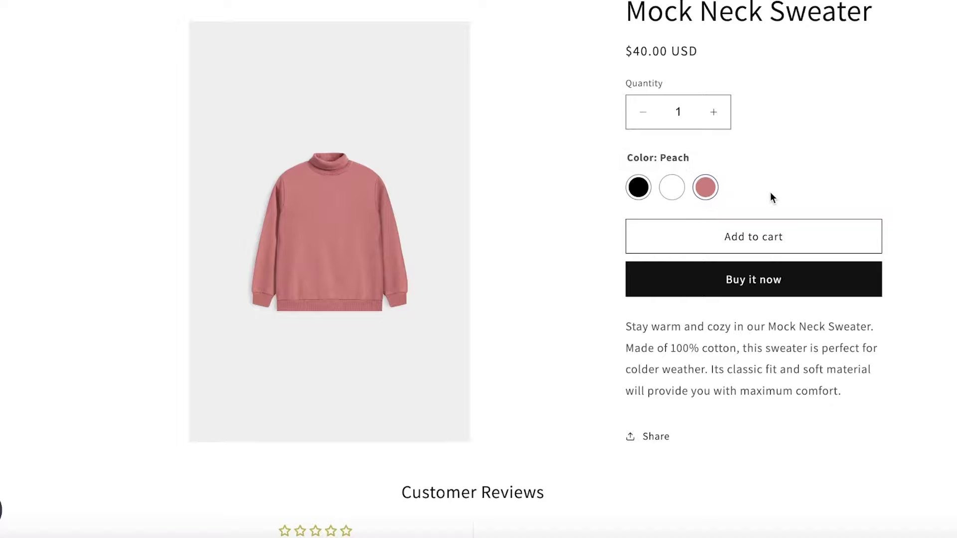
{"action": "scroll", "coordinate": [772, 187], "scroll_direction": "up", "scroll_amount": 3}
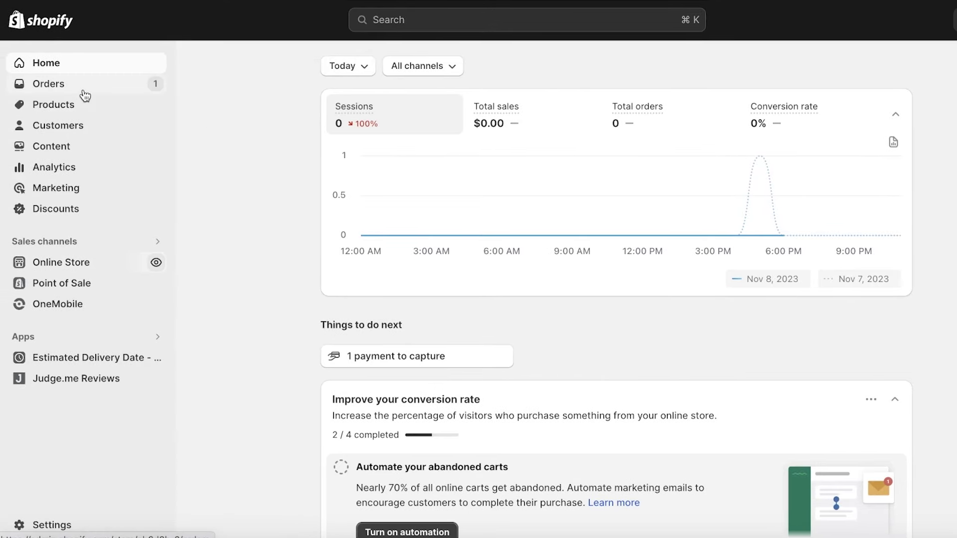
- Start a new product in the store admin and title it Hoodie
{"action": "left_click", "coordinate": [83, 107]}
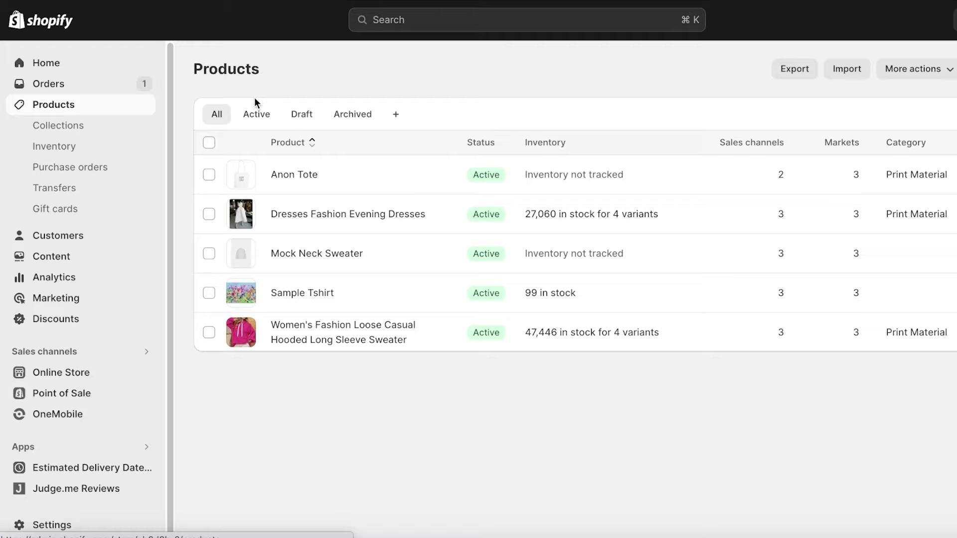
{"action": "left_click", "coordinate": [954, 68]}
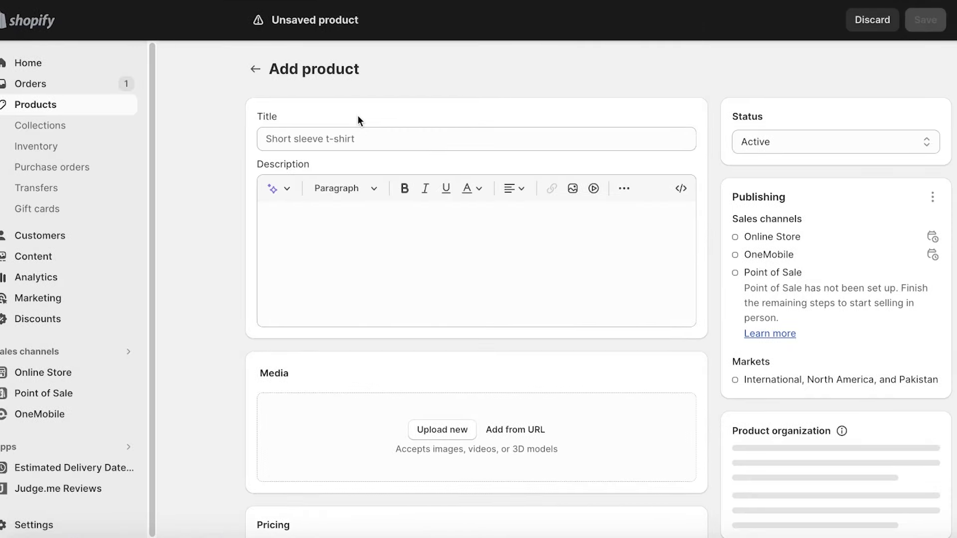
{"action": "left_click", "coordinate": [350, 132]}
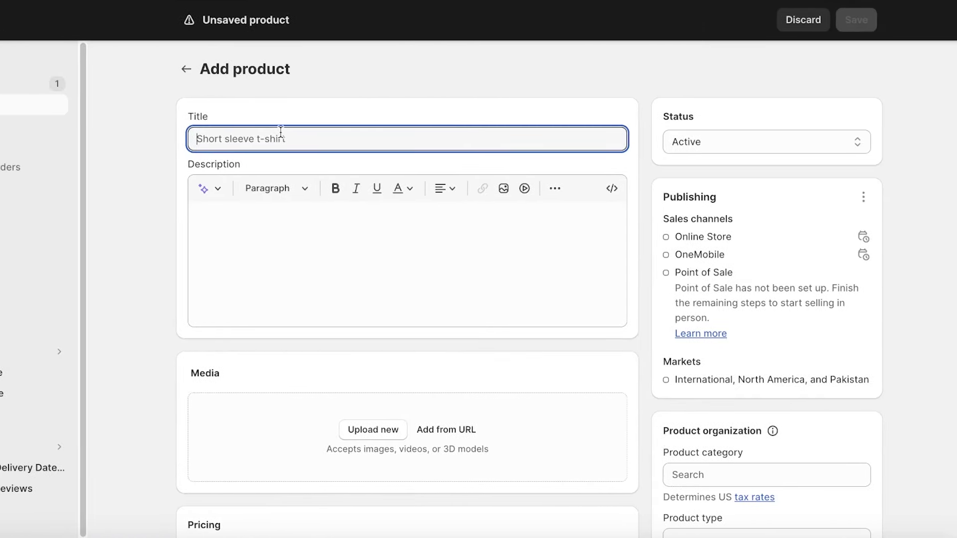
{"action": "type", "text": "Hoodie"}
{"action": "left_click", "coordinate": [306, 234]}
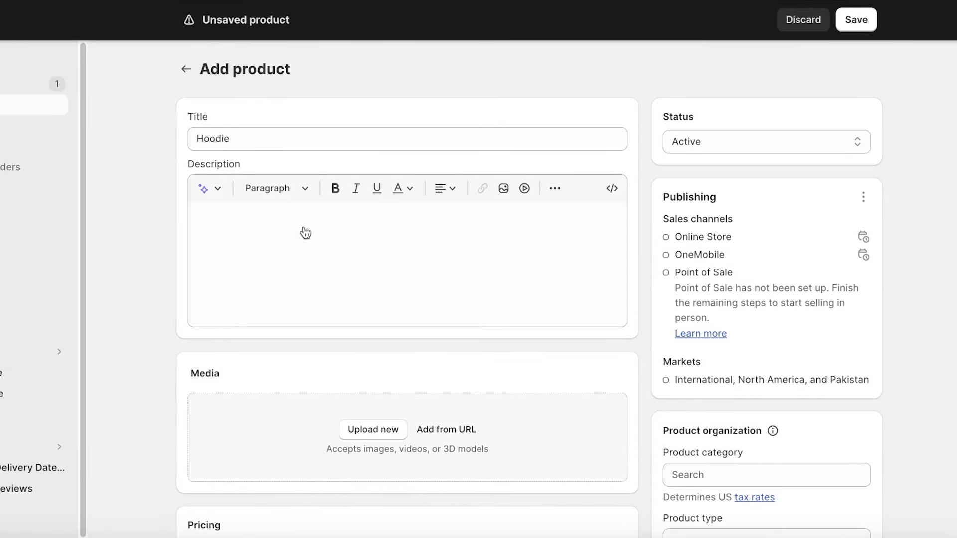
- Upload the image DSC09251.webp from the Desktop to the product's media
{"action": "left_click", "coordinate": [372, 431]}
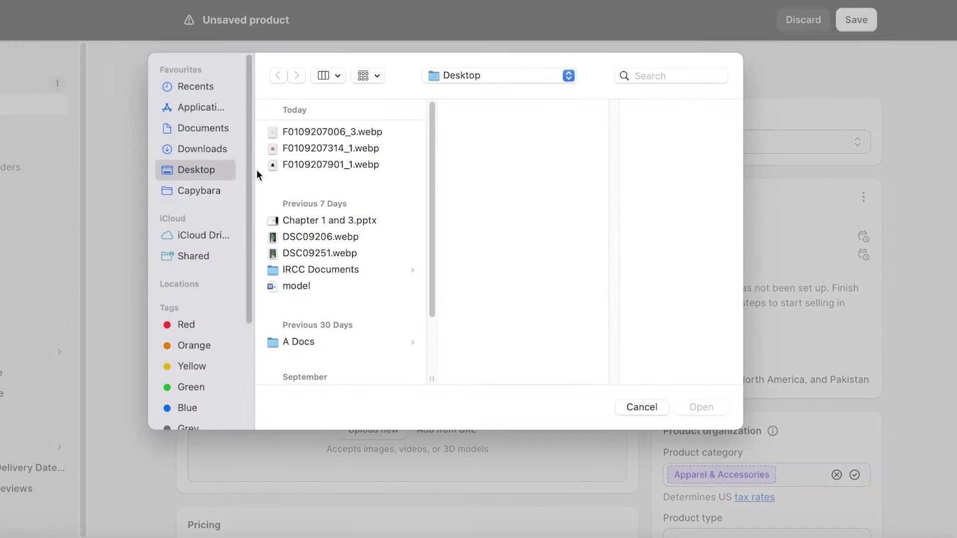
{"action": "left_click", "coordinate": [305, 253]}
{"action": "left_click", "coordinate": [700, 407]}
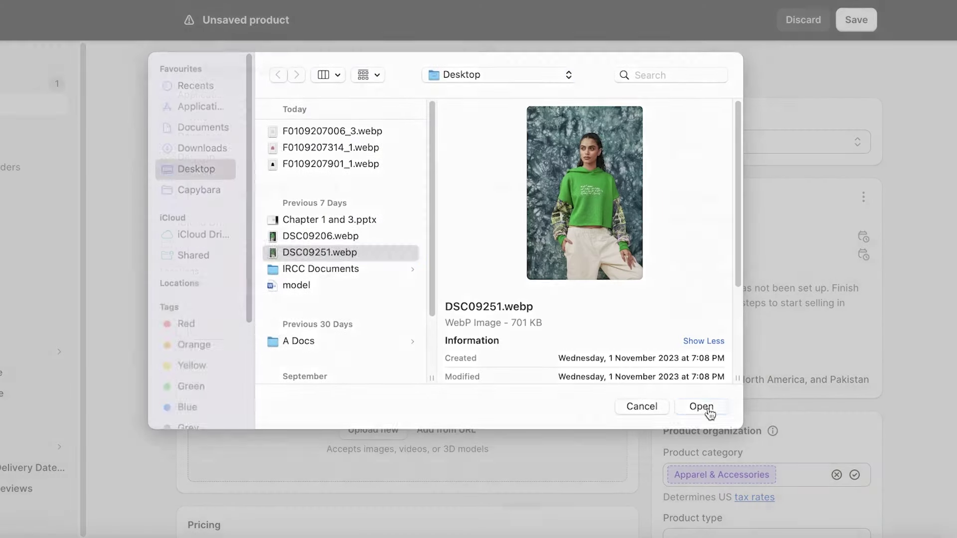
- Set the Hoodie's price to $34
{"action": "scroll", "coordinate": [523, 250], "scroll_direction": "down", "scroll_amount": 15}
{"action": "scroll", "coordinate": [237, 190], "scroll_direction": "up", "scroll_amount": 7}
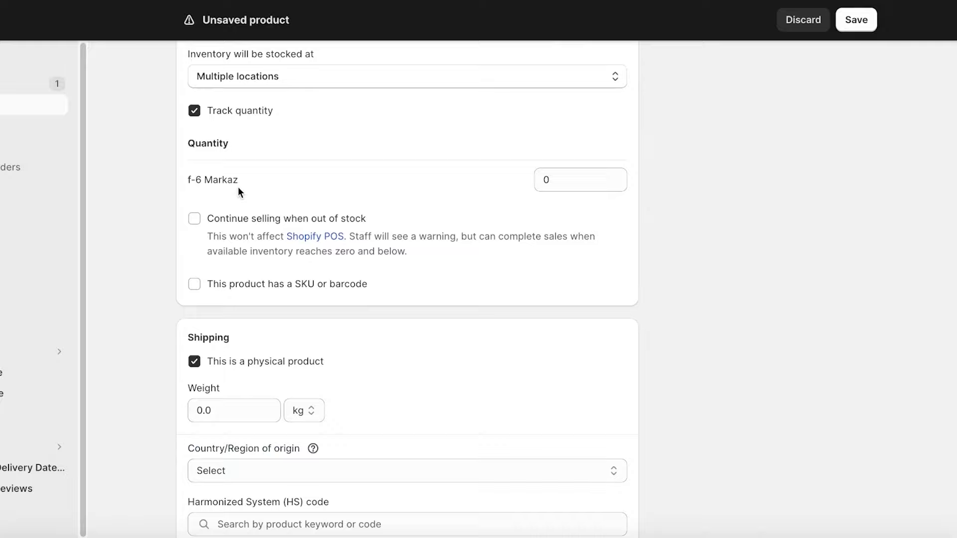
{"action": "left_click", "coordinate": [265, 84]}
{"action": "type", "text": "34"}
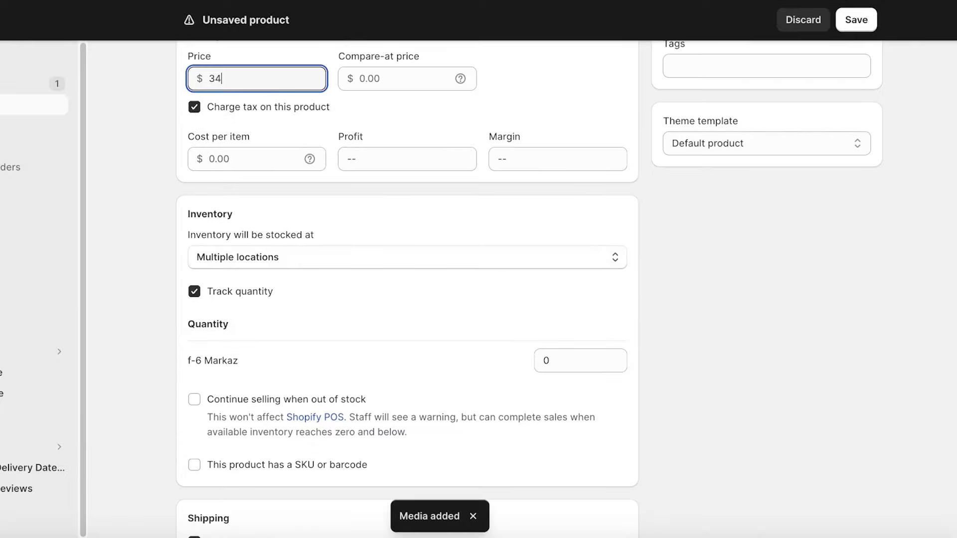
- Add a Color variant option to the product with Green as its first value
{"action": "scroll", "coordinate": [272, 149], "scroll_direction": "down", "scroll_amount": 1}
{"action": "scroll", "coordinate": [272, 149], "scroll_direction": "down", "scroll_amount": 8}
{"action": "left_click", "coordinate": [273, 405]}
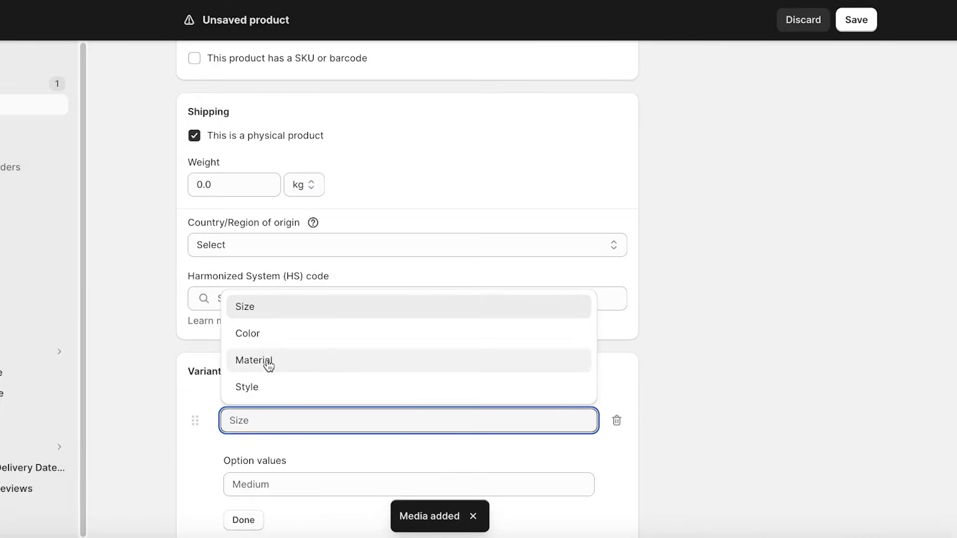
{"action": "left_click", "coordinate": [257, 332]}
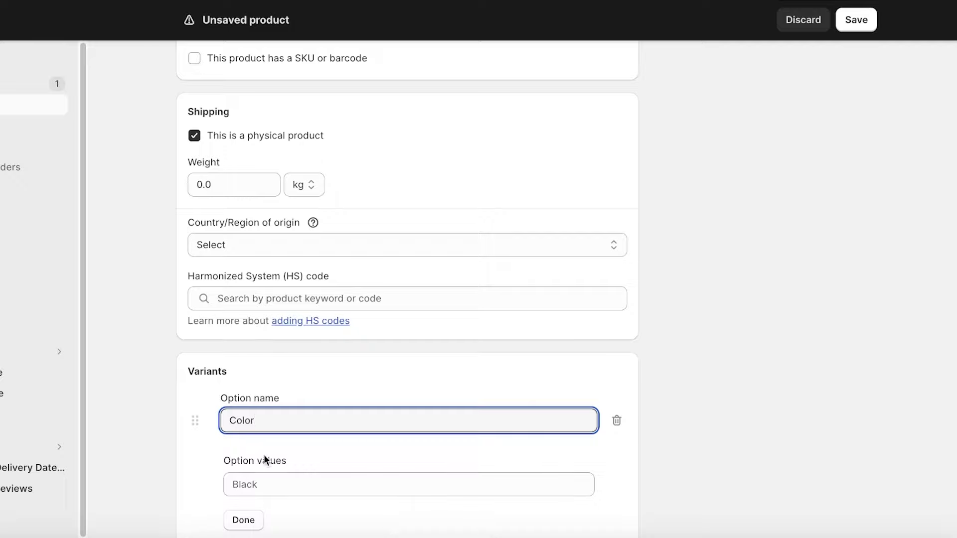
{"action": "left_click", "coordinate": [276, 484]}
{"action": "type", "text": "Ge"}
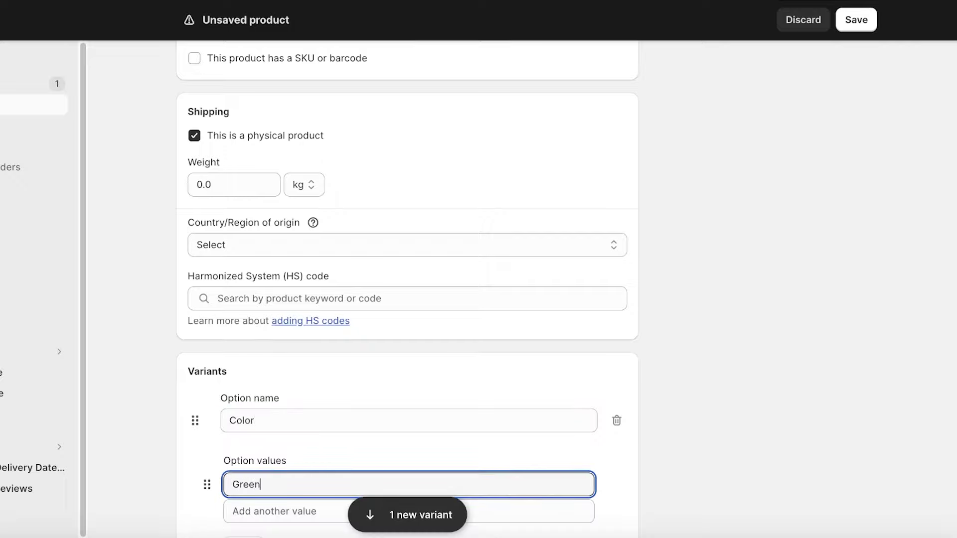
- Add Blue as the second Color value and save the product
{"action": "left_click", "coordinate": [299, 502]}
{"action": "type", "text": "BB"}
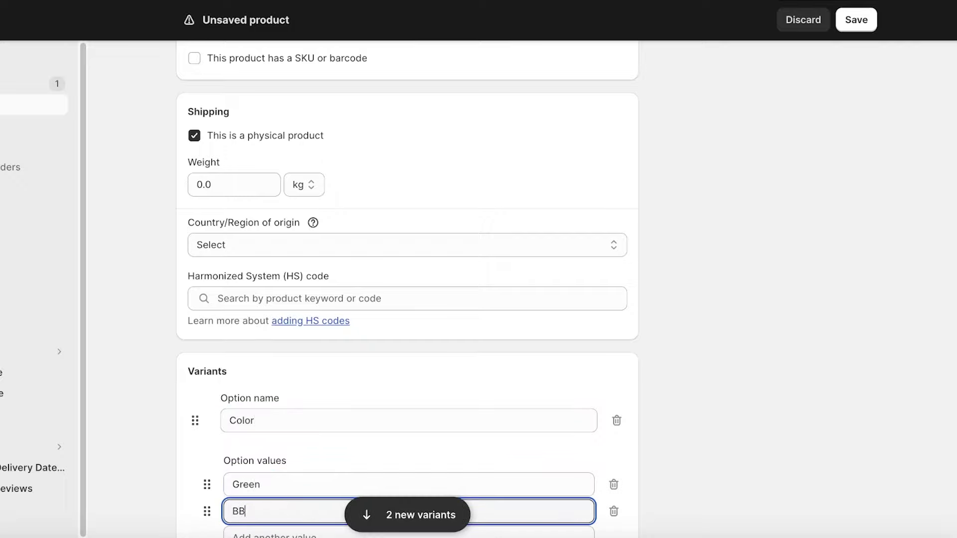
{"action": "key", "text": "BackSpace"}
{"action": "type", "text": "e"}
{"action": "scroll", "coordinate": [466, 397], "scroll_direction": "down", "scroll_amount": 2}
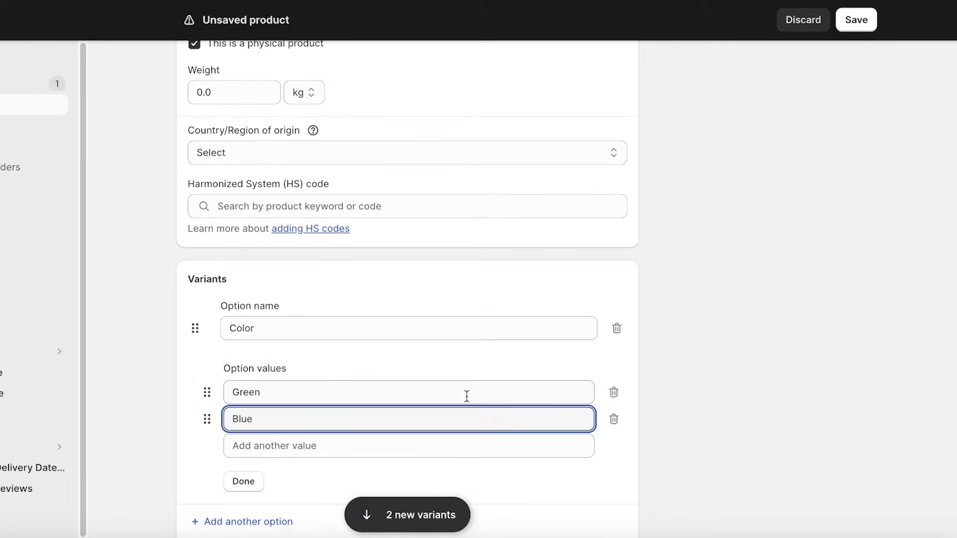
{"action": "left_click", "coordinate": [241, 480]}
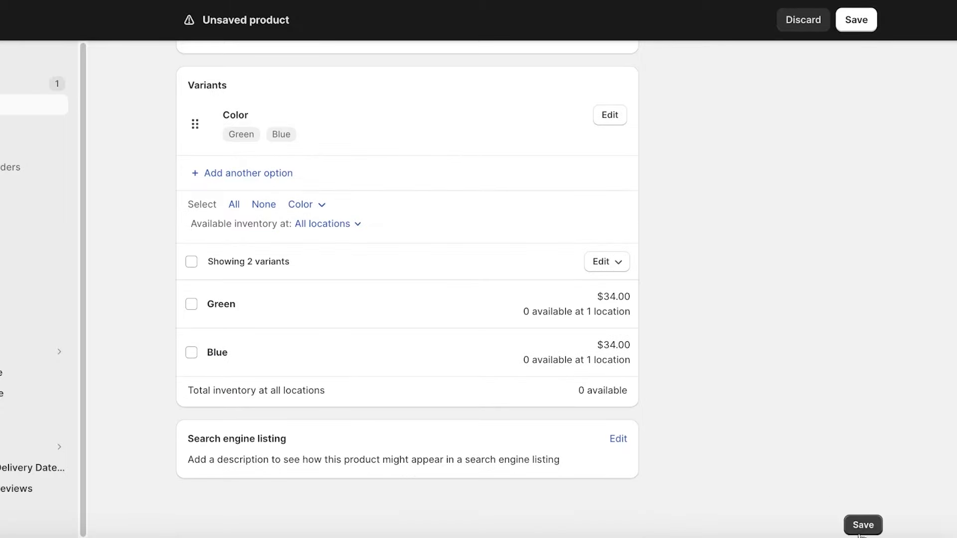
{"action": "left_click", "coordinate": [860, 529]}
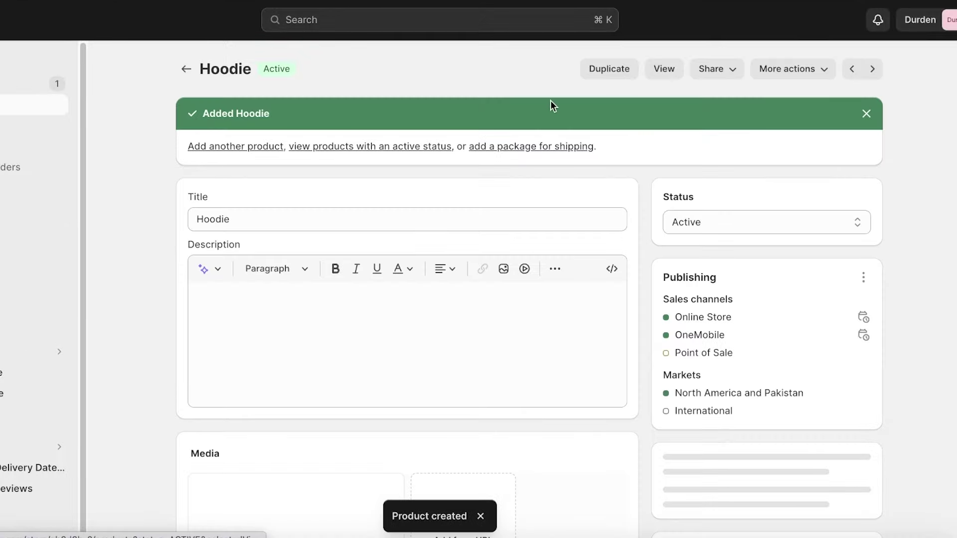
- Preview the new Hoodie's storefront page from the product list
{"action": "left_click", "coordinate": [5, 111]}
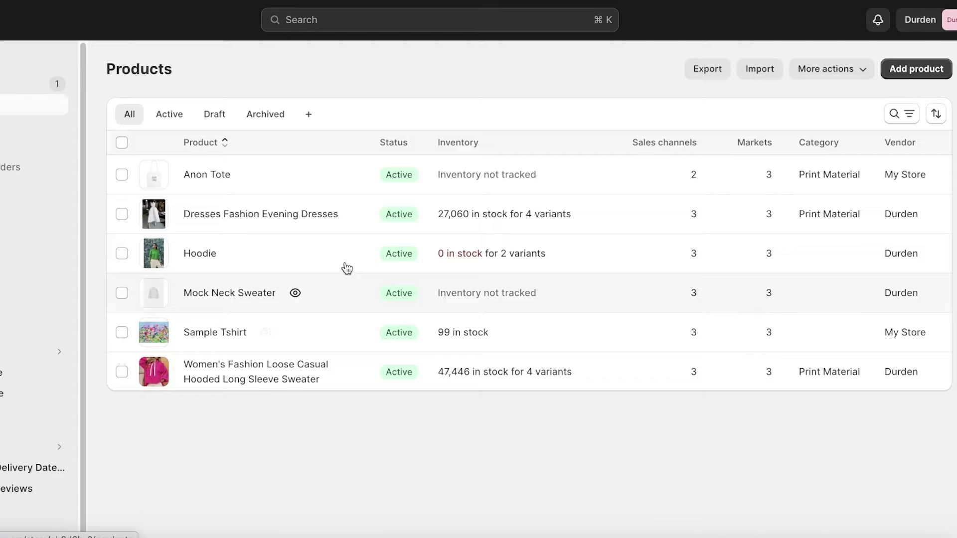
{"action": "left_click", "coordinate": [235, 255]}
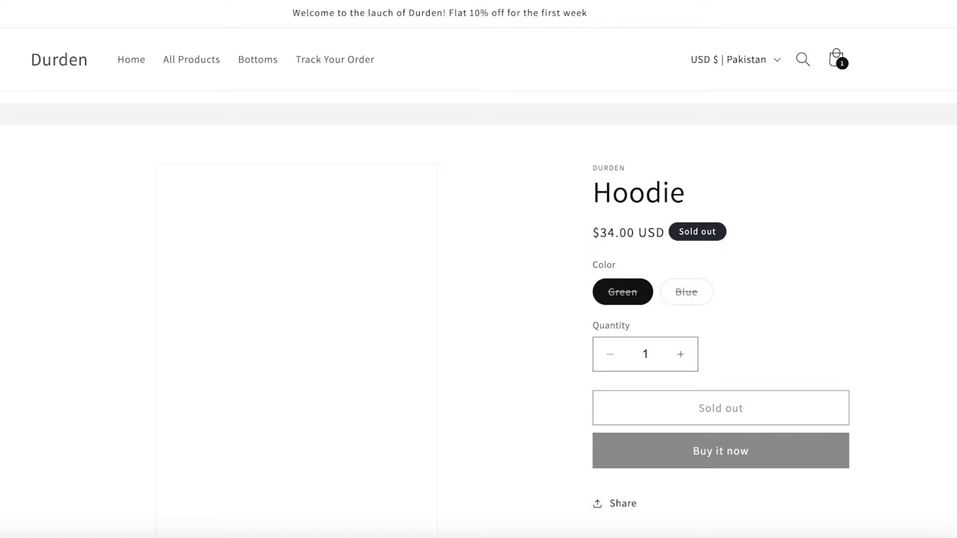
{"action": "key", "text": "super+w"}
- Turn off quantity tracking for the Hoodie's Green variant and save the change
{"action": "left_click", "coordinate": [289, 249]}
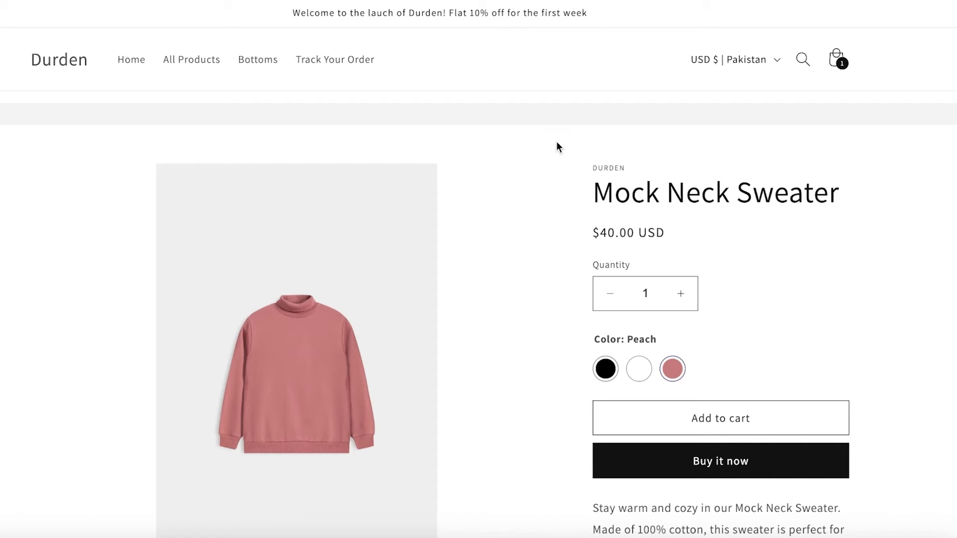
{"action": "scroll", "coordinate": [551, 352], "scroll_direction": "down", "scroll_amount": 3}
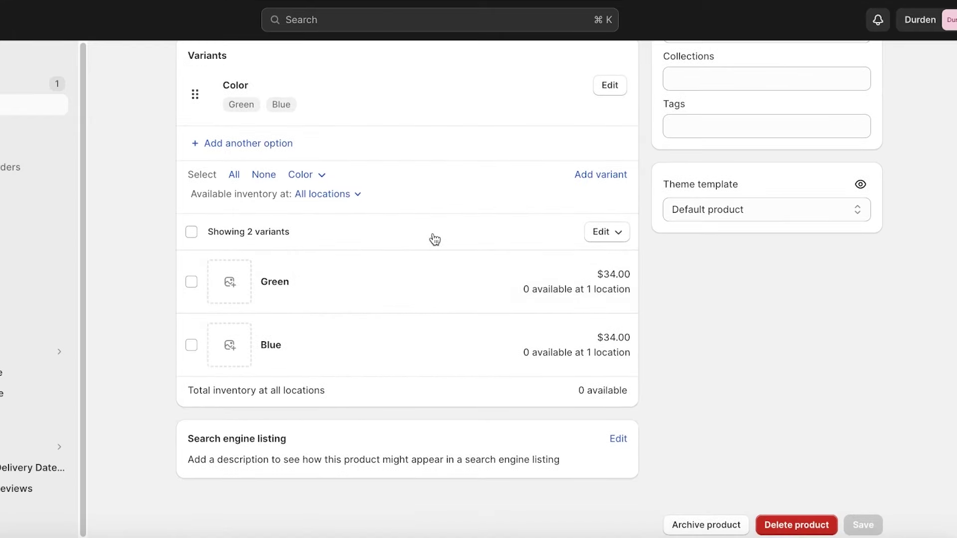
{"action": "scroll", "coordinate": [432, 234], "scroll_direction": "up", "scroll_amount": 3}
{"action": "scroll", "coordinate": [432, 234], "scroll_direction": "down", "scroll_amount": 3}
{"action": "scroll", "coordinate": [387, 378], "scroll_direction": "up", "scroll_amount": 5}
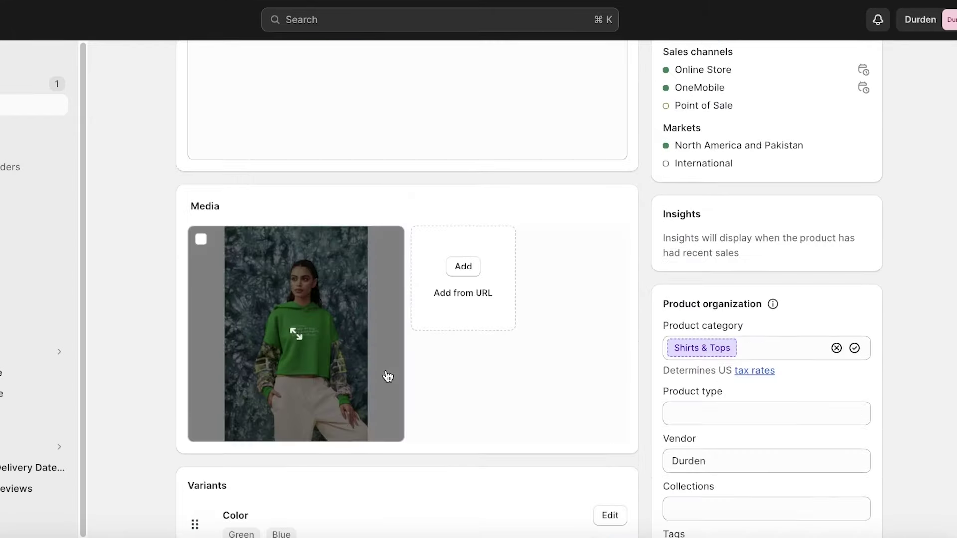
{"action": "scroll", "coordinate": [585, 181], "scroll_direction": "down", "scroll_amount": 5}
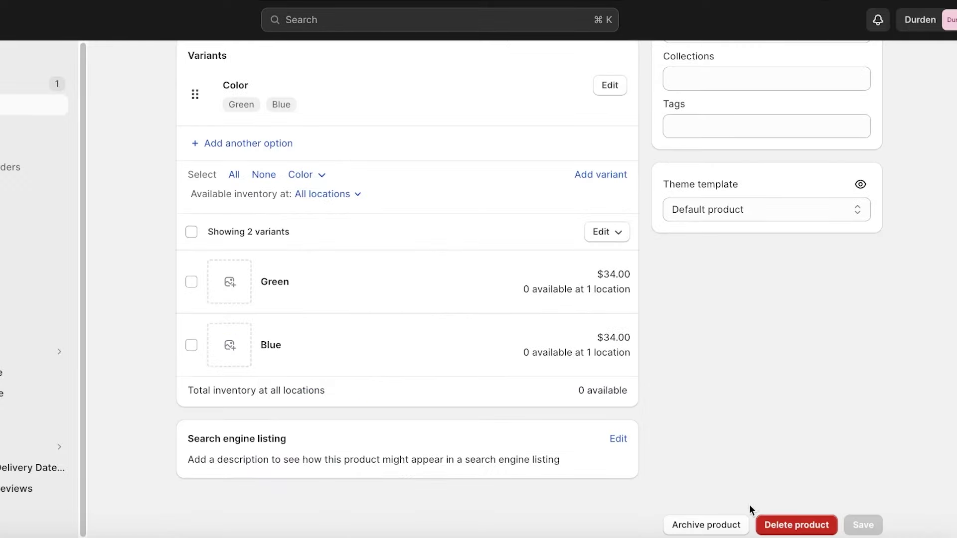
{"action": "left_click", "coordinate": [469, 290]}
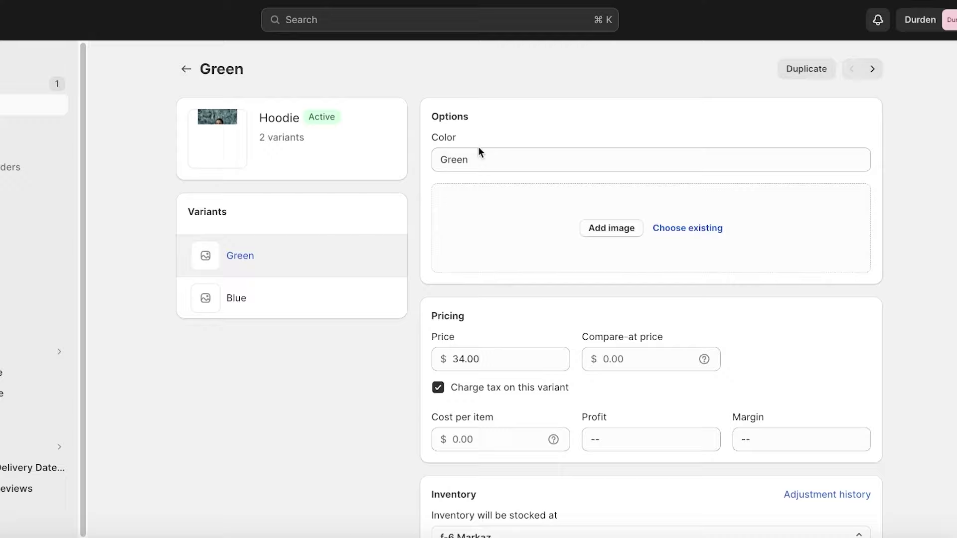
{"action": "scroll", "coordinate": [499, 289], "scroll_direction": "down", "scroll_amount": 7}
{"action": "left_click", "coordinate": [437, 265]}
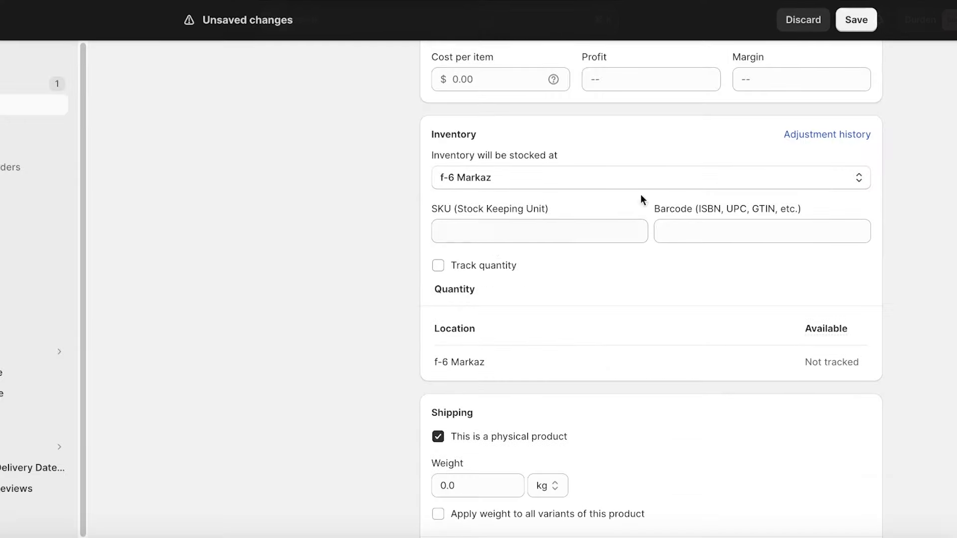
{"action": "left_click", "coordinate": [856, 19]}
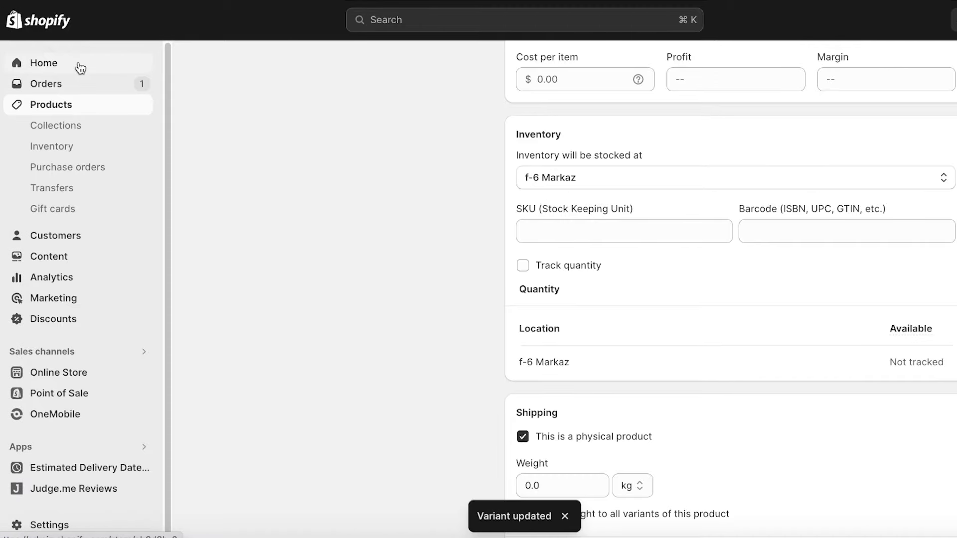
- Open the Shopify App Store from the store's apps and sales channels settings
{"action": "left_click", "coordinate": [58, 522]}
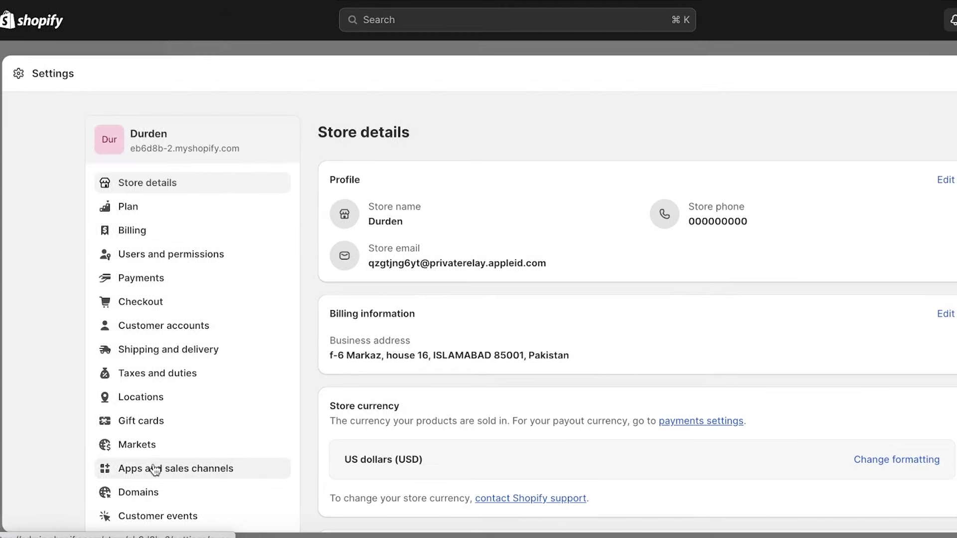
{"action": "left_click", "coordinate": [163, 468]}
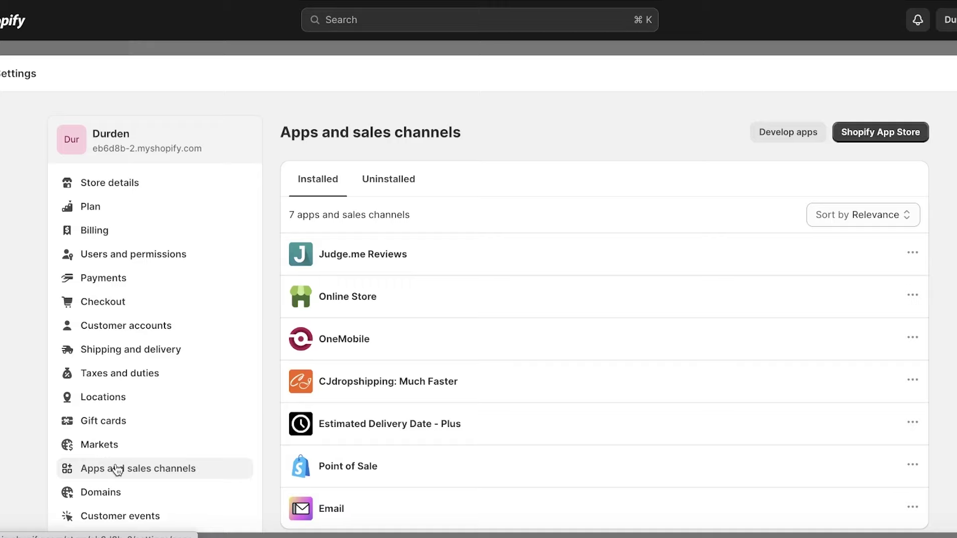
{"action": "left_click", "coordinate": [840, 131]}
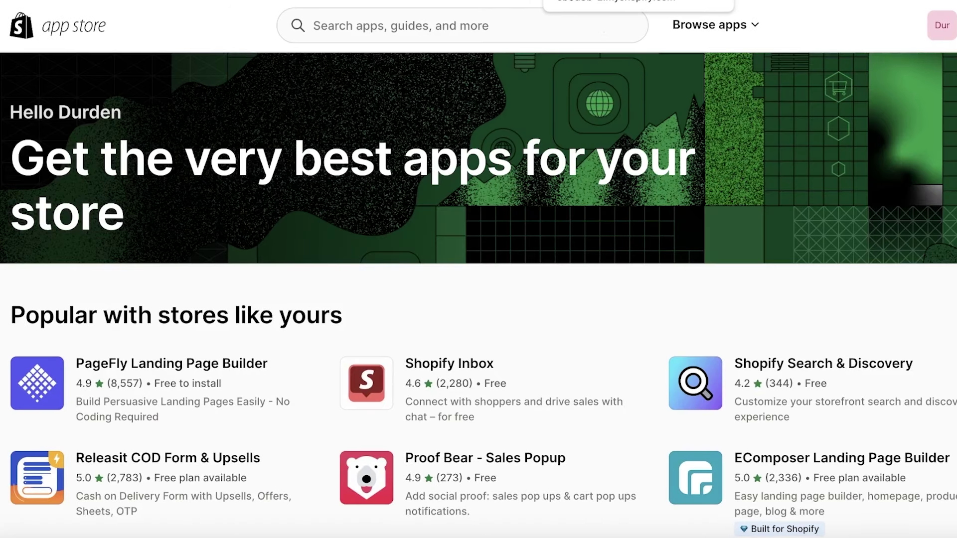
- Search the app store for "color swatch"
{"action": "left_click", "coordinate": [602, 25]}
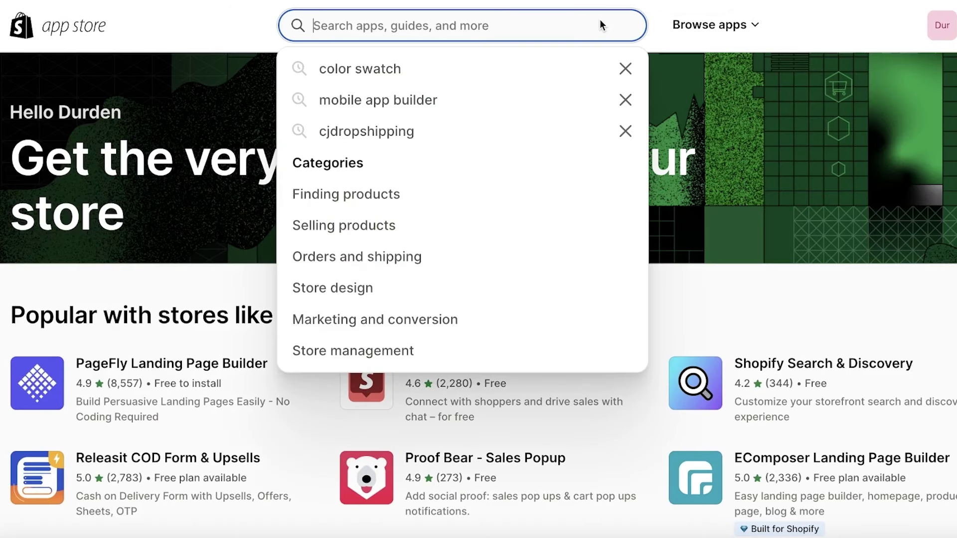
{"action": "left_click", "coordinate": [493, 65]}
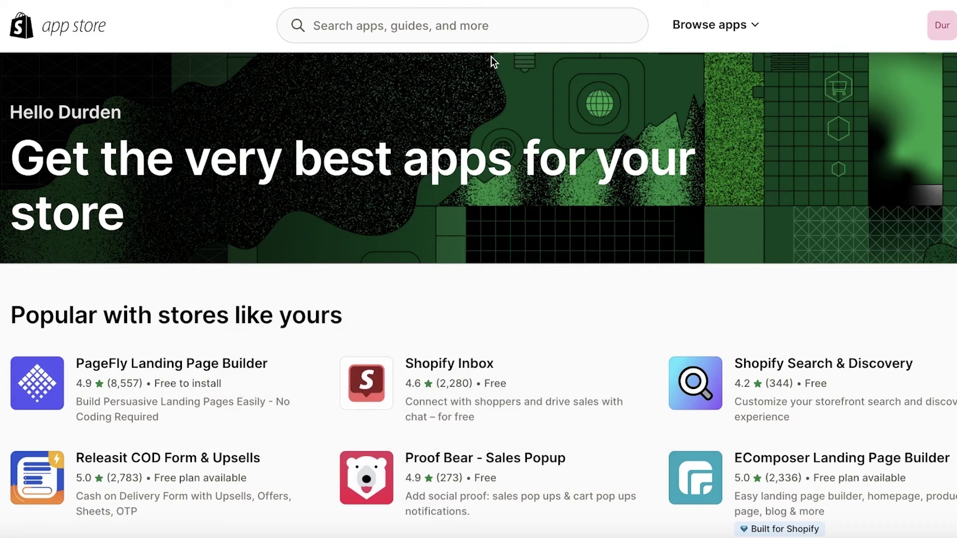
{"action": "left_click", "coordinate": [446, 18]}
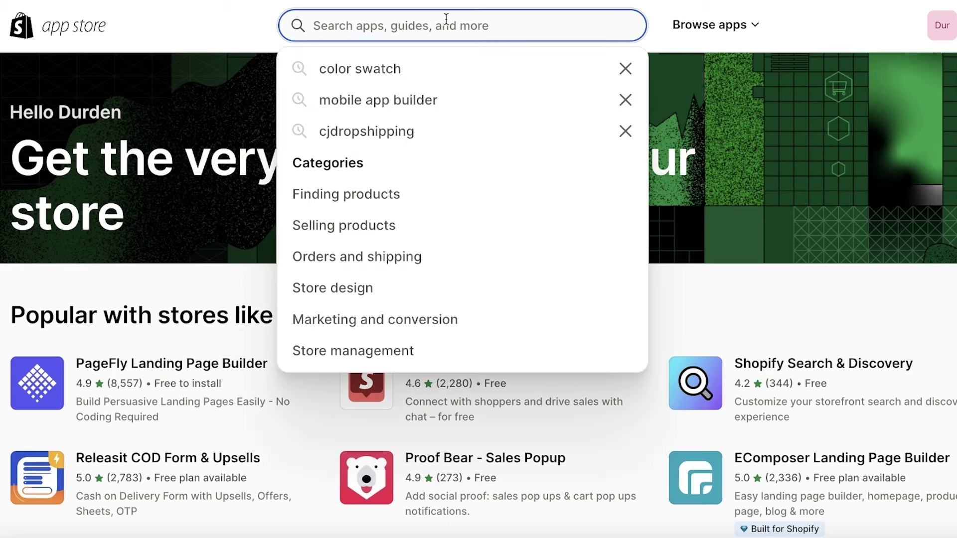
{"action": "type", "text": "colo"}
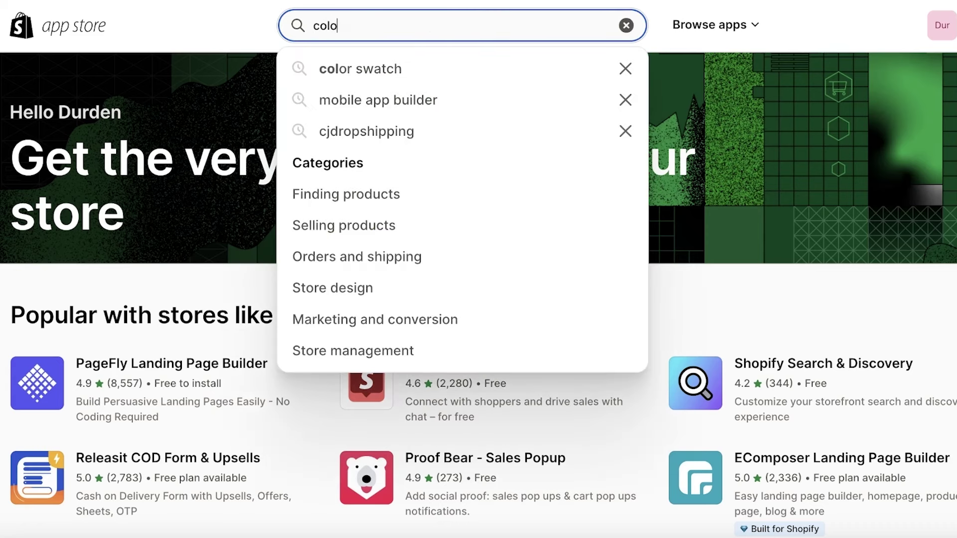
{"action": "left_click", "coordinate": [429, 62]}
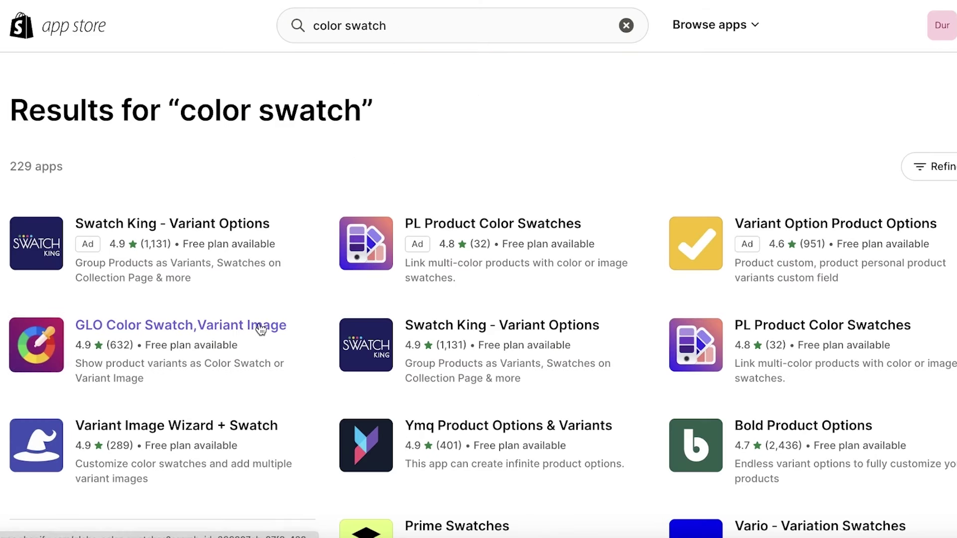
- Look over the GLO Color Swatch,Variant Image listing and install the app on the store
{"action": "left_click", "coordinate": [48, 351]}
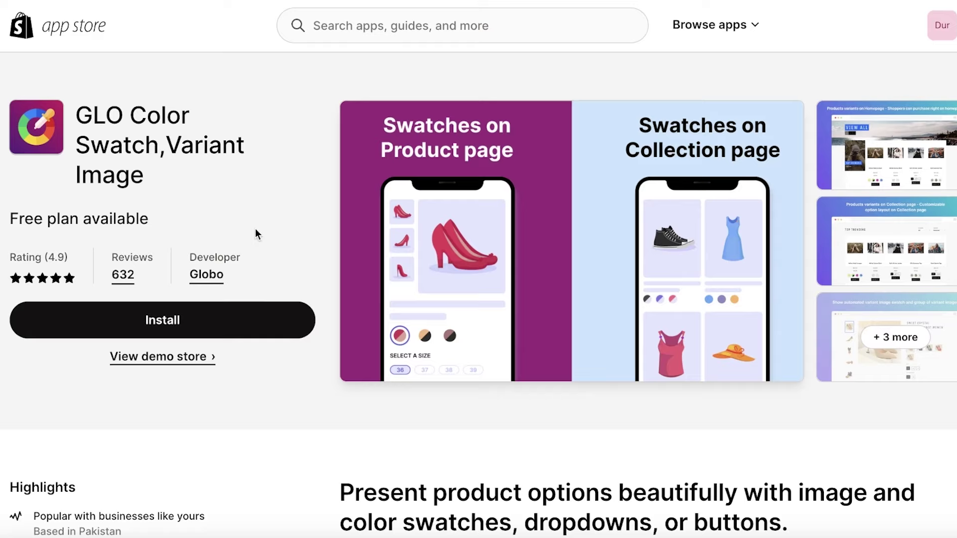
{"action": "scroll", "coordinate": [255, 228], "scroll_direction": "down", "scroll_amount": 3}
{"action": "scroll", "coordinate": [255, 226], "scroll_direction": "up", "scroll_amount": 2}
{"action": "scroll", "coordinate": [255, 227], "scroll_direction": "up", "scroll_amount": 1}
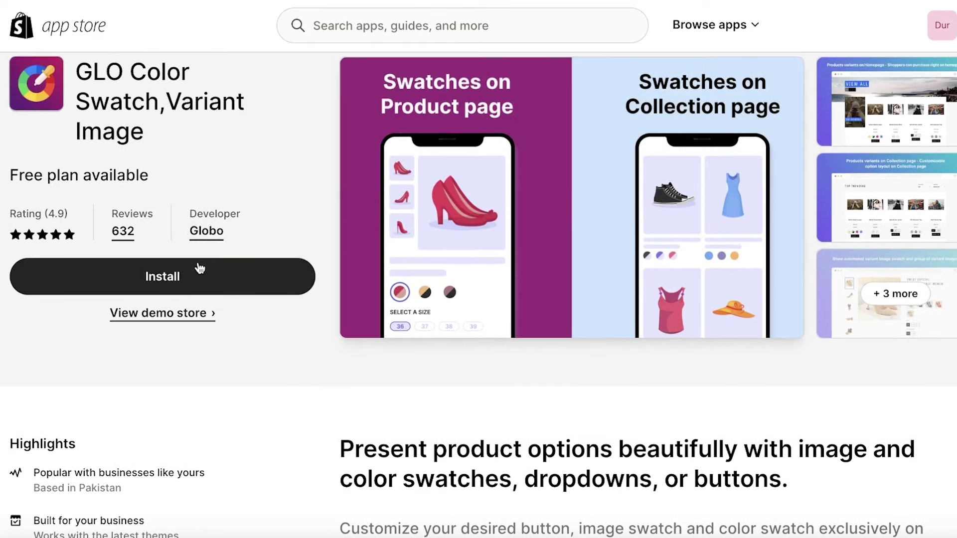
{"action": "scroll", "coordinate": [199, 268], "scroll_direction": "up", "scroll_amount": 1}
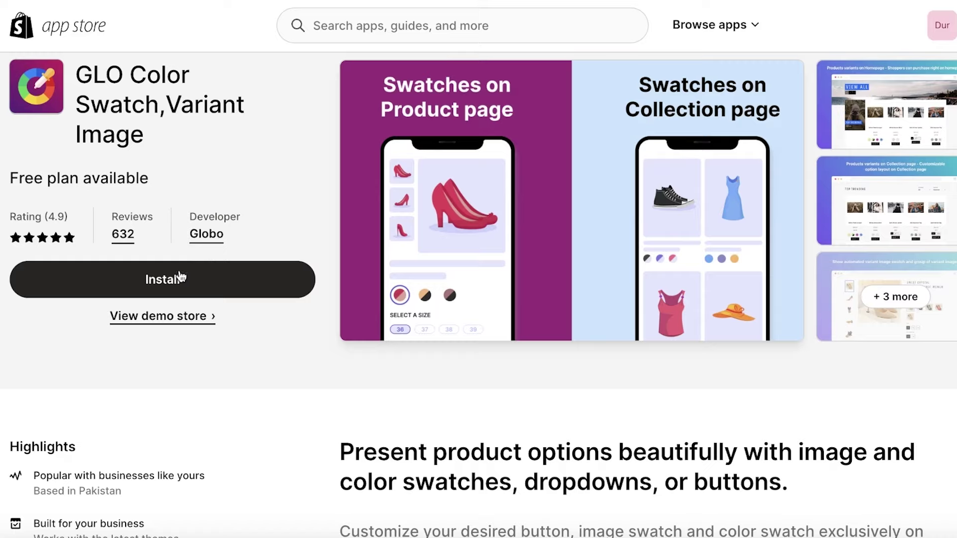
{"action": "left_click", "coordinate": [181, 274]}
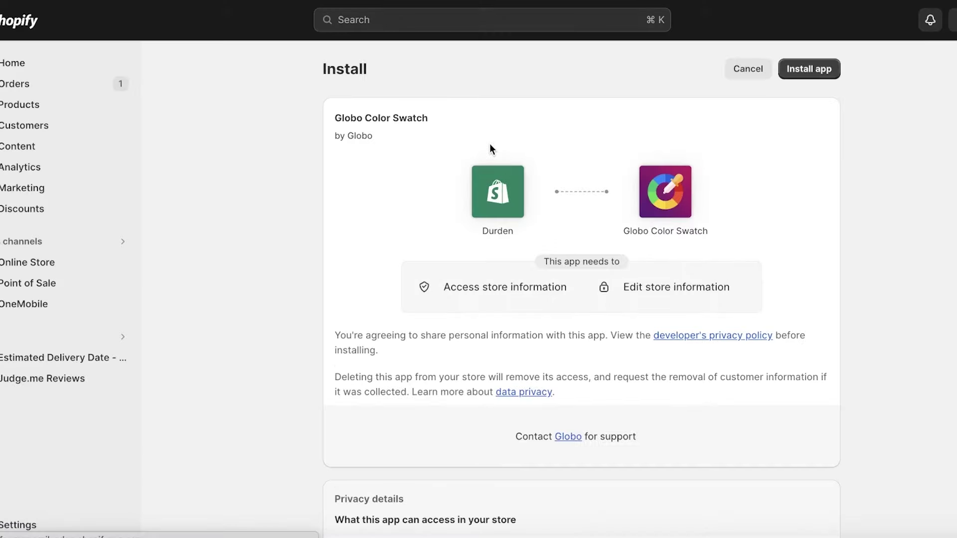
{"action": "left_click", "coordinate": [790, 65]}
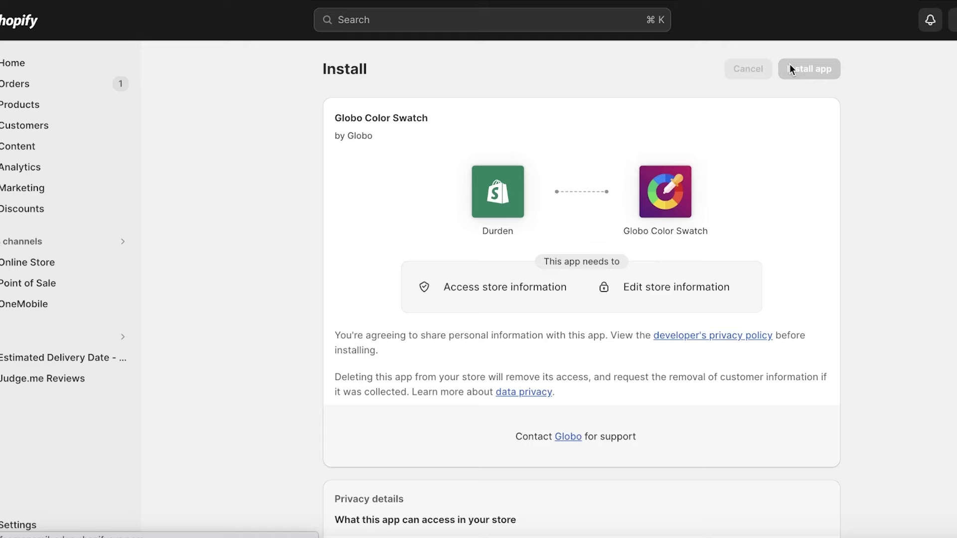
- Search Google for "blue hoodie" in a new browser tab and pick a hoodie picture from the image results
{"action": "key", "text": "super+t"}
{"action": "type", "text": "bl"}
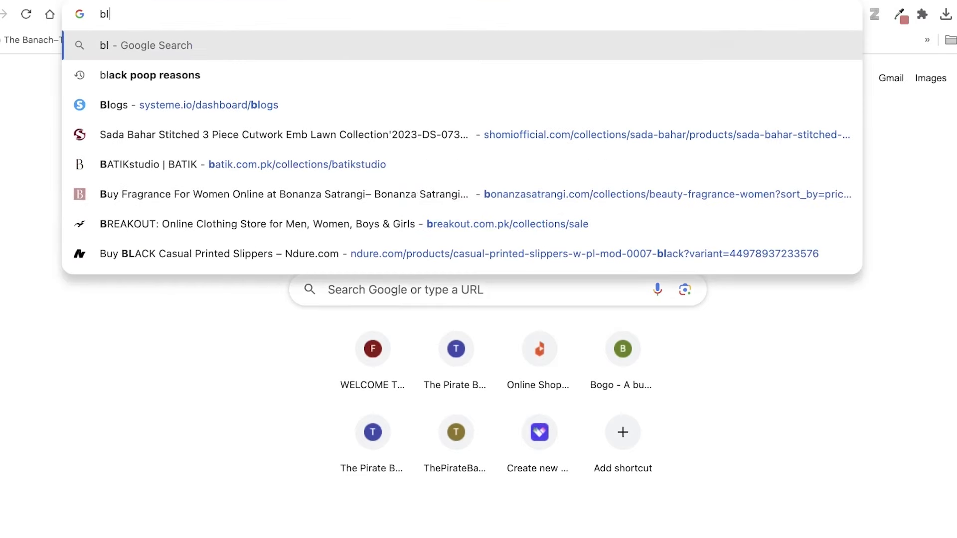
{"action": "type", "text": "ue goo"}
{"action": "key", "text": "BackSpace"}
{"action": "key", "text": "BackSpace"}
{"action": "key", "text": "BackSpace"}
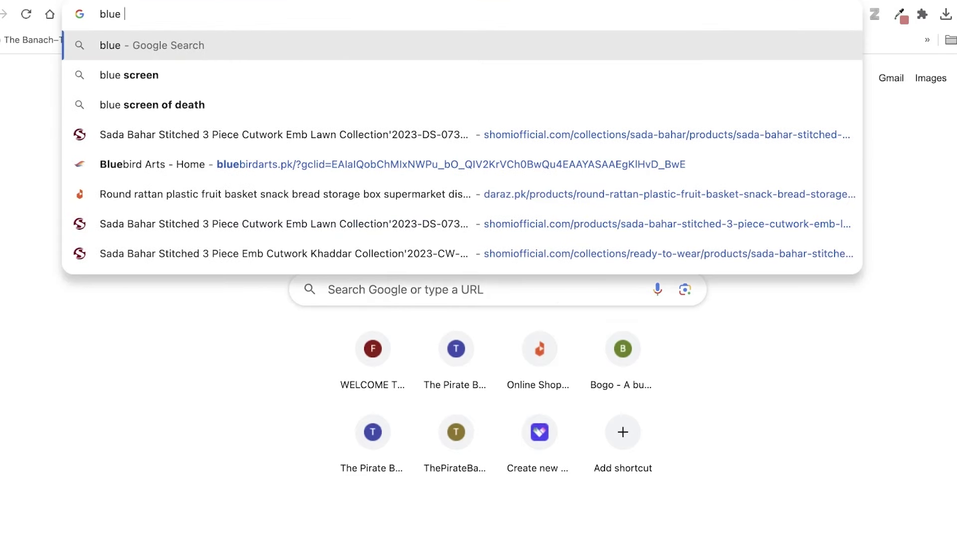
{"action": "type", "text": "hoodie"}
{"action": "key", "text": "Return"}
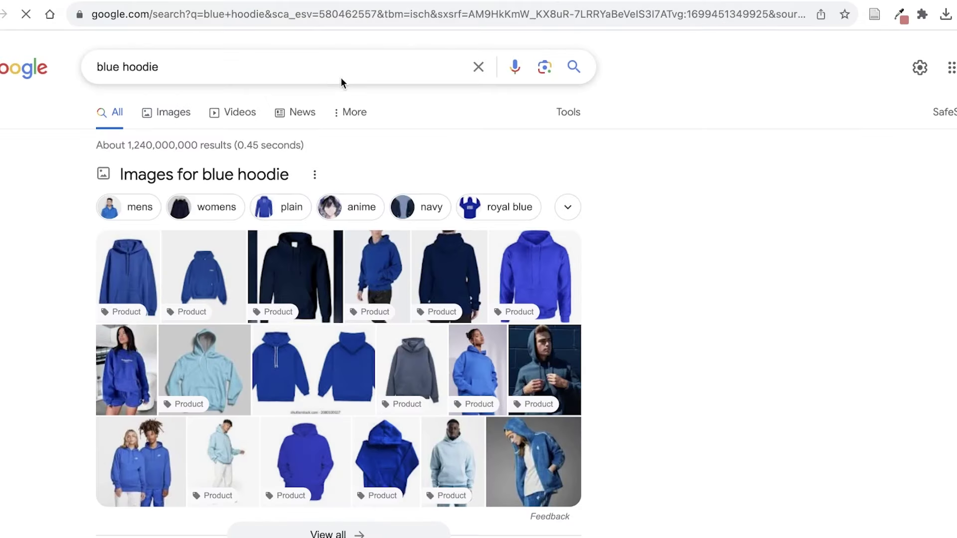
{"action": "left_click", "coordinate": [338, 184]}
{"action": "scroll", "coordinate": [557, 223], "scroll_direction": "down", "scroll_amount": 2}
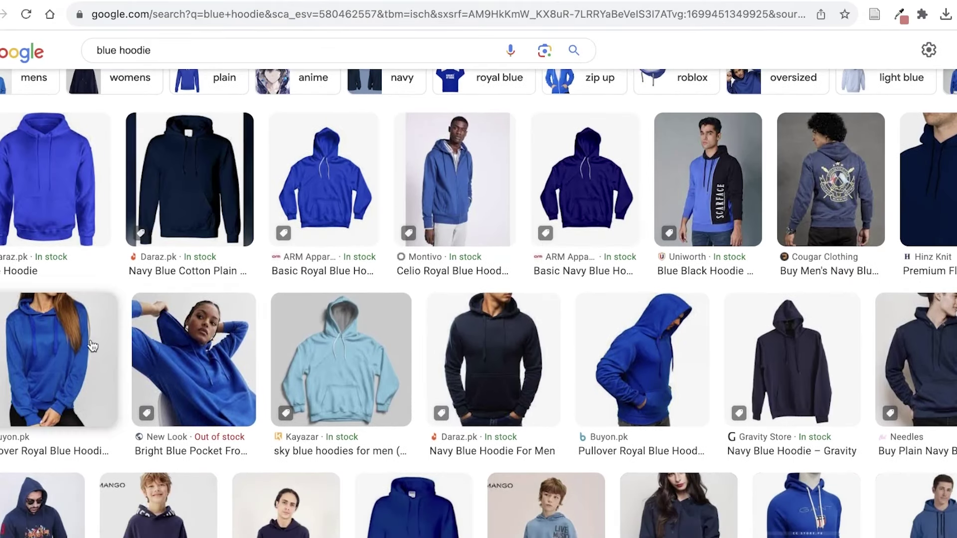
{"action": "left_click", "coordinate": [161, 338]}
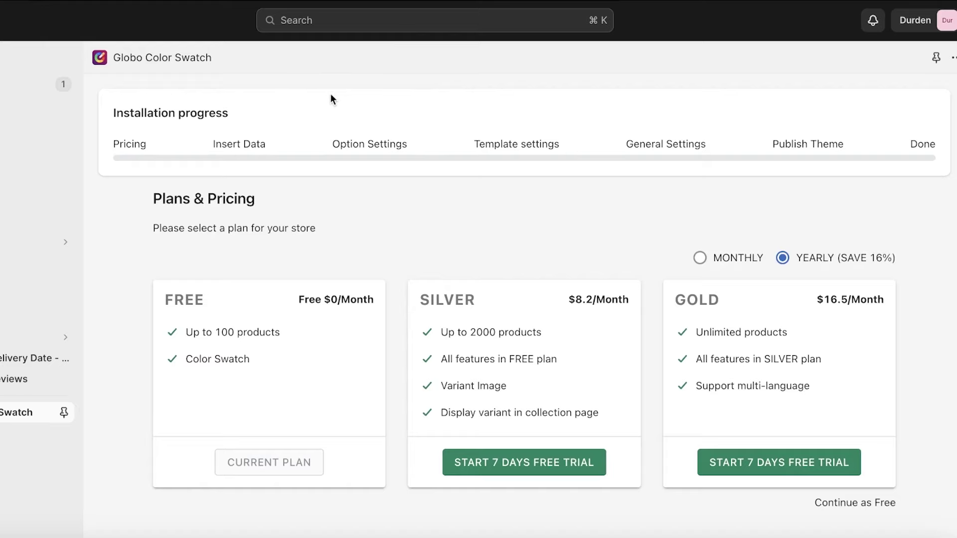
- Continue with the Free plan in Globo Color Swatch and start its setup
{"action": "left_click", "coordinate": [854, 504]}
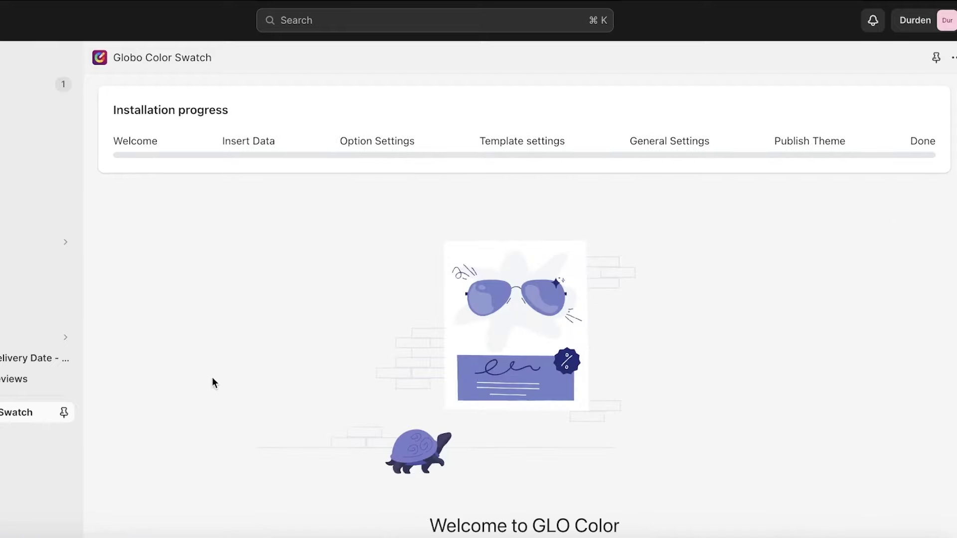
{"action": "scroll", "coordinate": [343, 226], "scroll_direction": "down", "scroll_amount": 4}
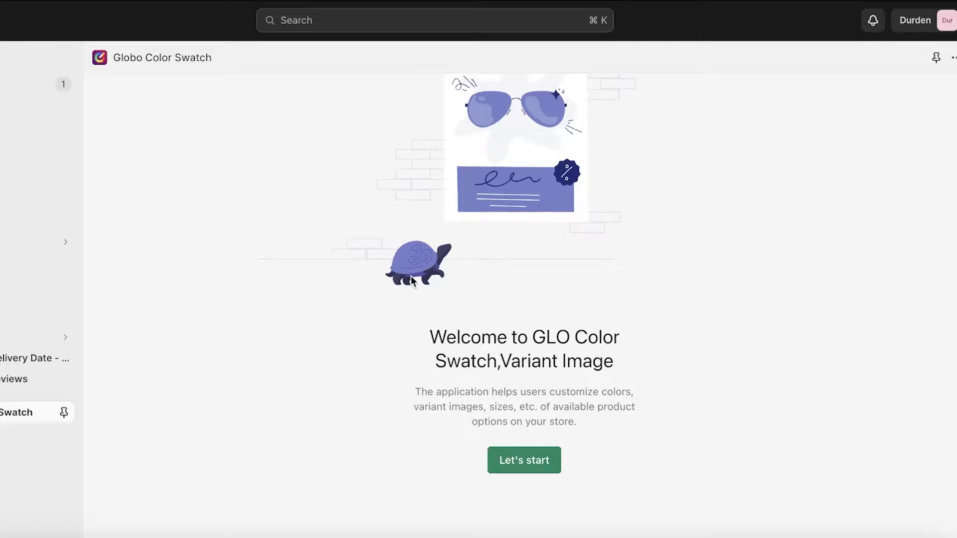
{"action": "left_click", "coordinate": [538, 461]}
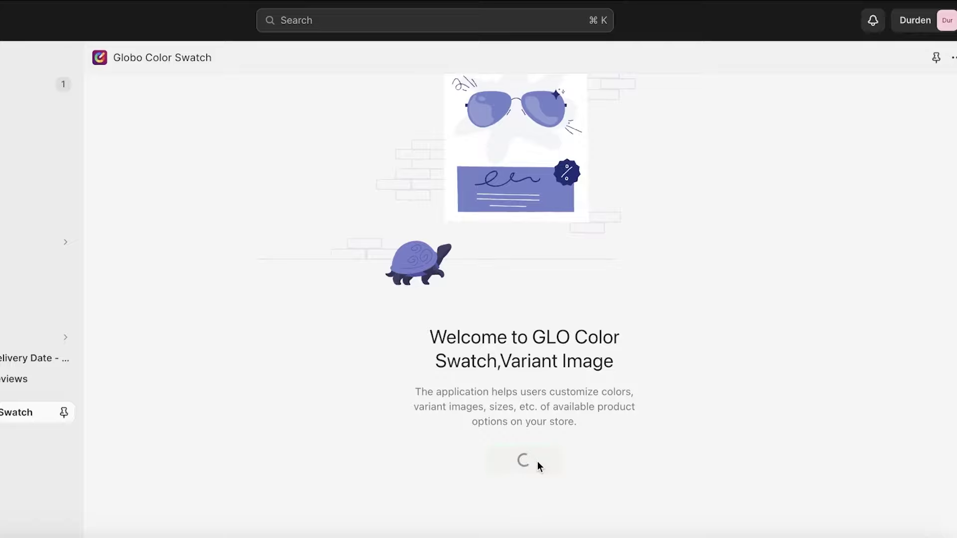
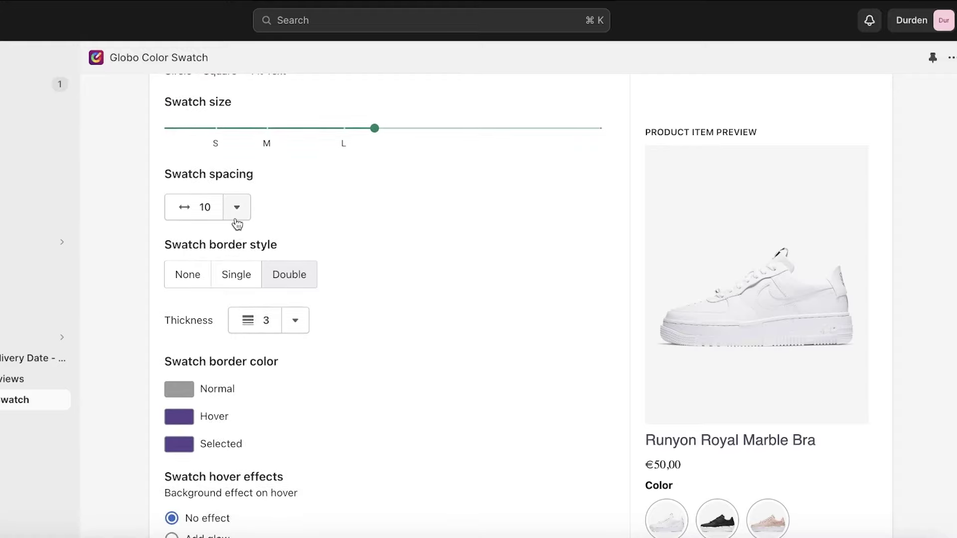
- Set the swatch border style to Single with a thickness of 2, and reduce the swatch size to about L
{"action": "left_click", "coordinate": [235, 218]}
{"action": "left_click", "coordinate": [332, 241]}
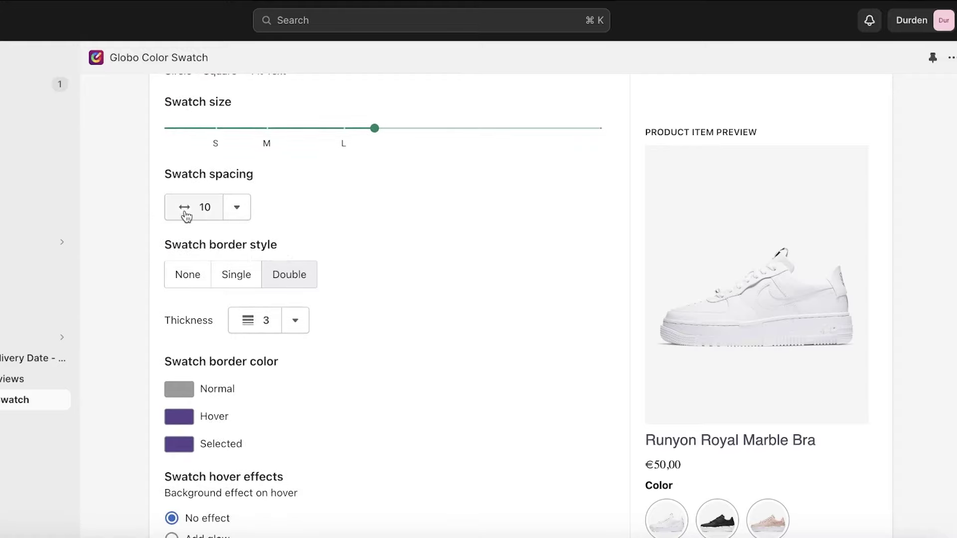
{"action": "left_click", "coordinate": [222, 281]}
{"action": "scroll", "coordinate": [299, 279], "scroll_direction": "down", "scroll_amount": 1}
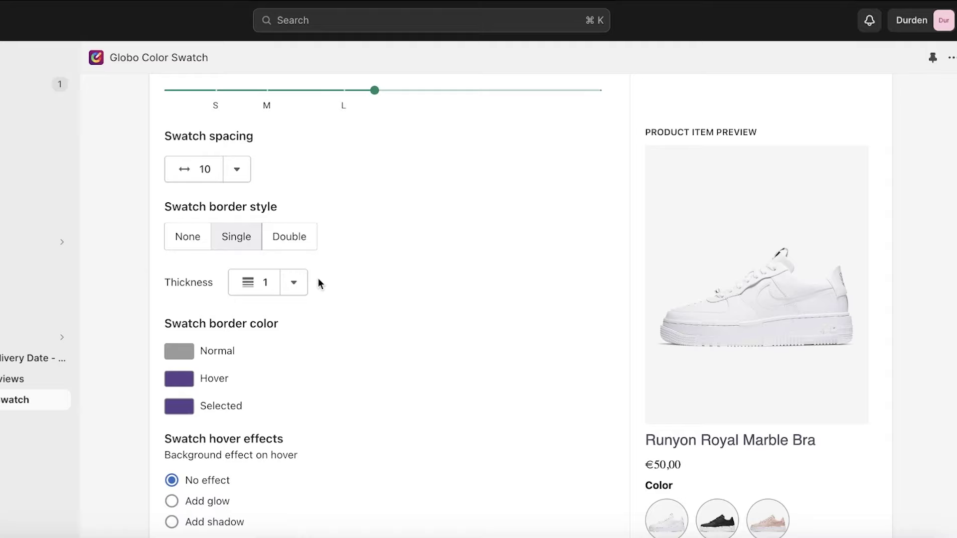
{"action": "left_click", "coordinate": [284, 288]}
{"action": "left_click", "coordinate": [262, 276]}
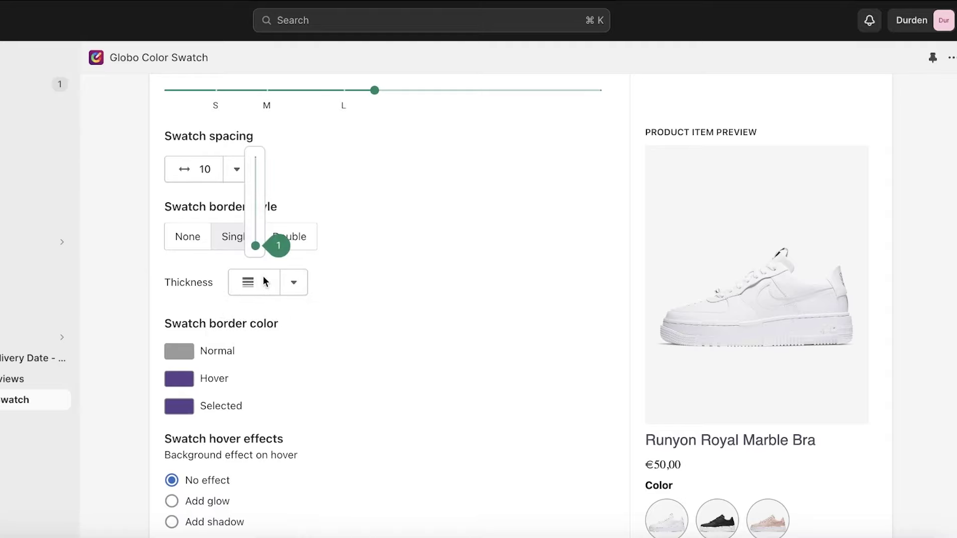
{"action": "left_click", "coordinate": [260, 238]}
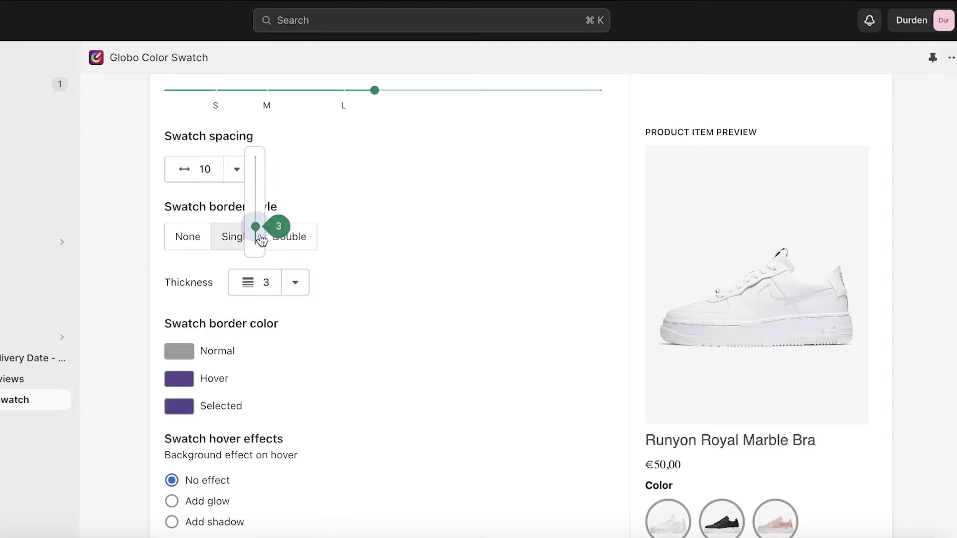
{"action": "left_click_drag", "start_coordinate": [261, 241], "coordinate": [260, 238]}
{"action": "left_click", "coordinate": [470, 235]}
{"action": "left_click_drag", "start_coordinate": [374, 93], "coordinate": [338, 99]}
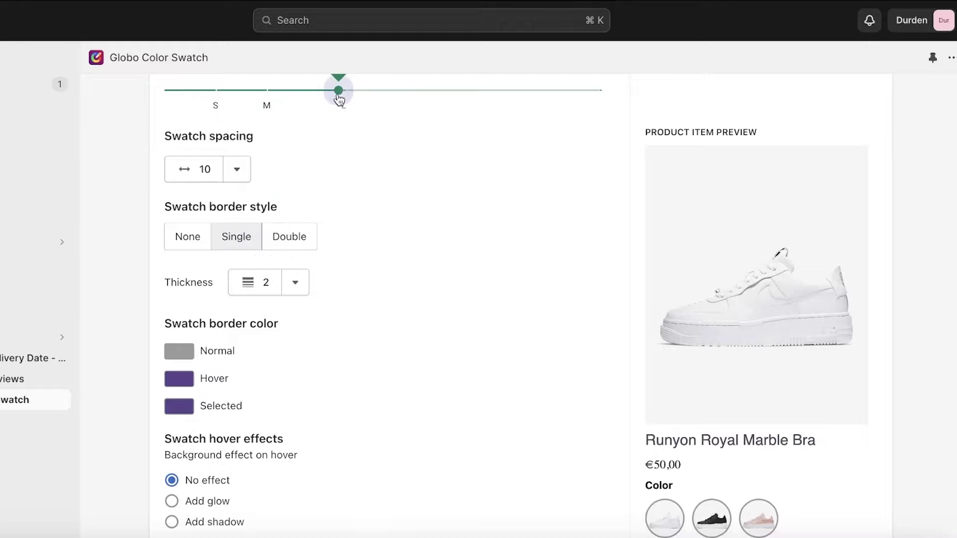
- Set the swatches' size change on hover to Increase size after trying Reduce size
{"action": "scroll", "coordinate": [444, 220], "scroll_direction": "down", "scroll_amount": 1}
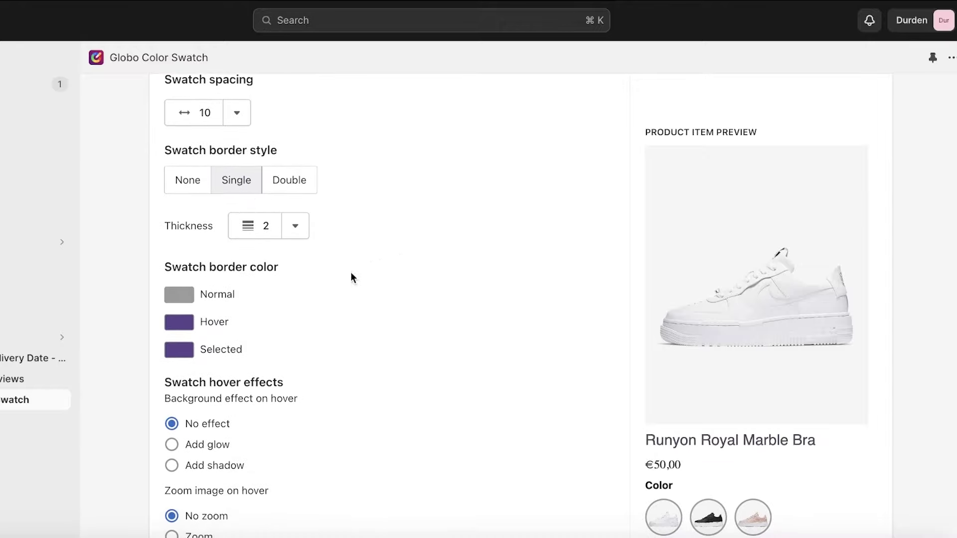
{"action": "scroll", "coordinate": [181, 368], "scroll_direction": "down", "scroll_amount": 2}
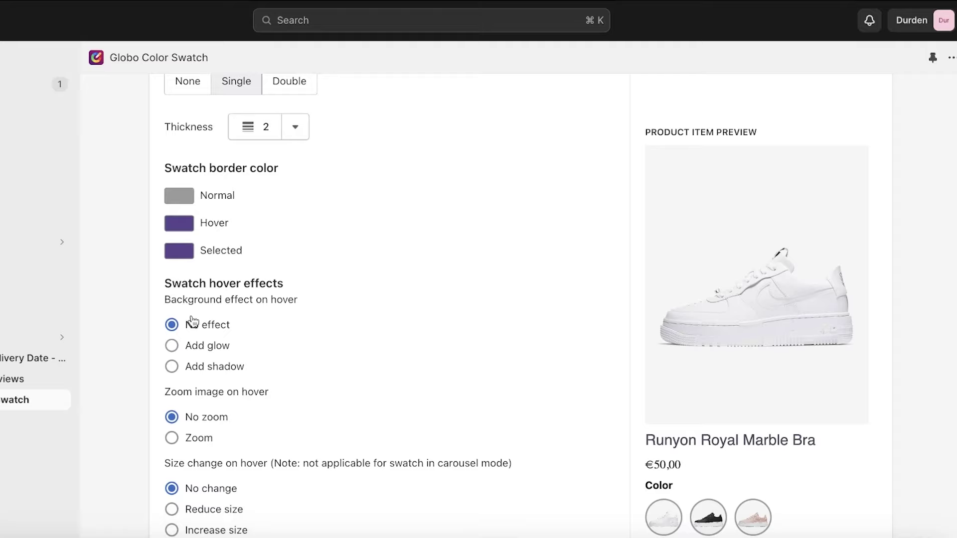
{"action": "scroll", "coordinate": [187, 413], "scroll_direction": "down", "scroll_amount": 5}
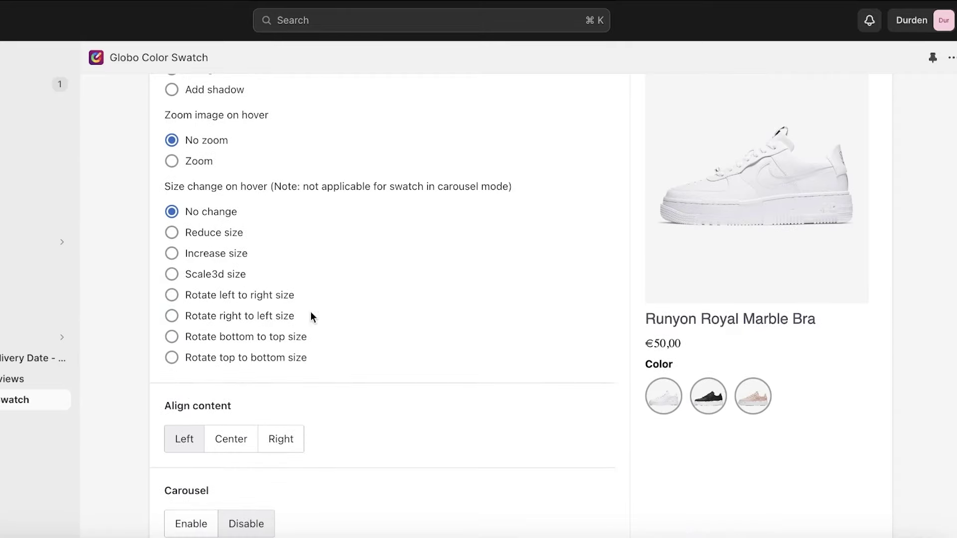
{"action": "scroll", "coordinate": [252, 294], "scroll_direction": "up", "scroll_amount": 1}
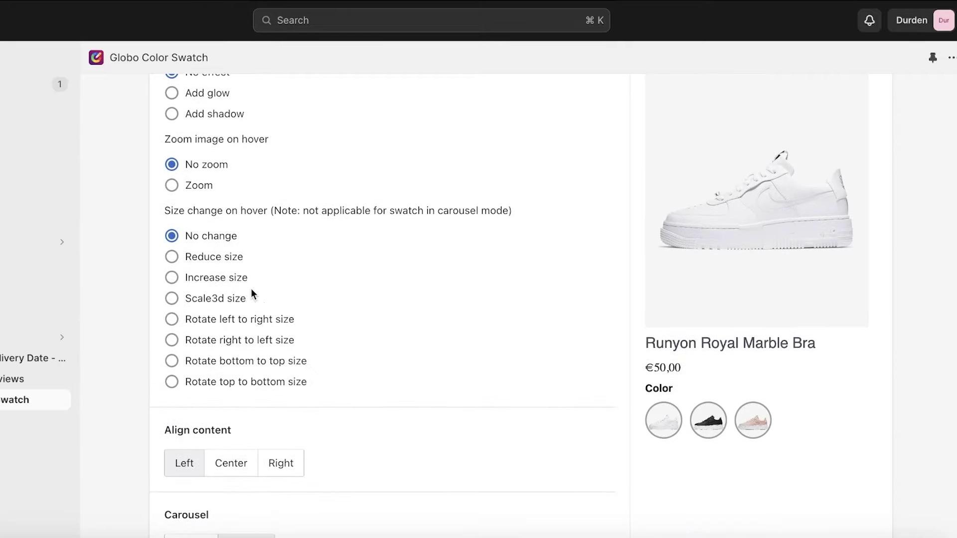
{"action": "left_click", "coordinate": [215, 257]}
{"action": "left_click", "coordinate": [209, 242]}
{"action": "left_click", "coordinate": [215, 260]}
{"action": "left_click", "coordinate": [218, 278]}
- Try the Zoom option for images on hover in the product preview and restore No zoom
{"action": "scroll", "coordinate": [458, 227], "scroll_direction": "up", "scroll_amount": 3}
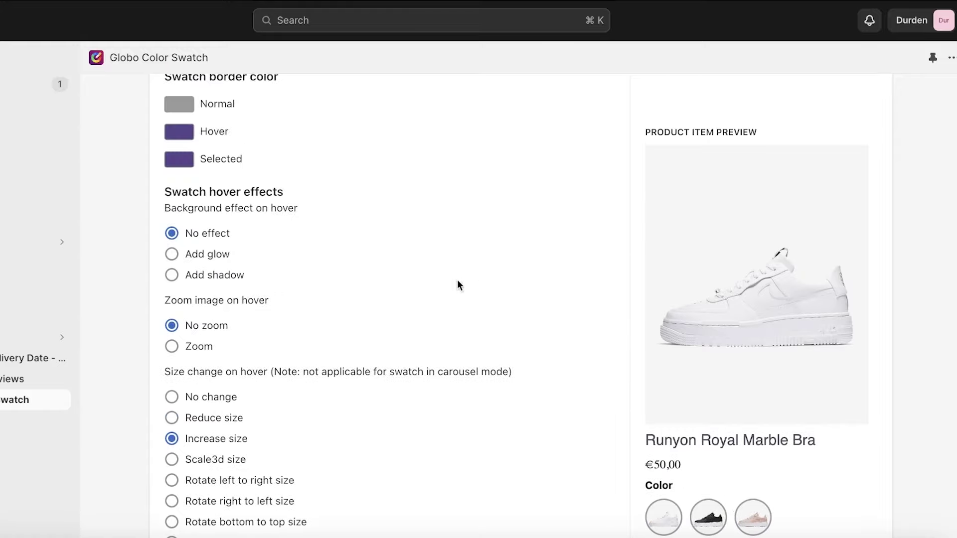
{"action": "left_click", "coordinate": [199, 348]}
{"action": "scroll", "coordinate": [276, 333], "scroll_direction": "down", "scroll_amount": 1}
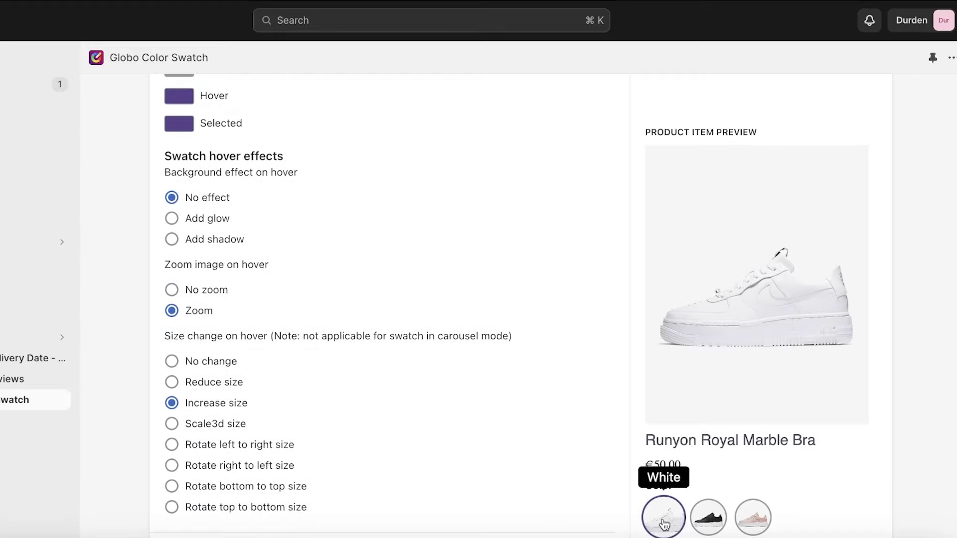
{"action": "left_click", "coordinate": [207, 295]}
{"action": "scroll", "coordinate": [734, 391], "scroll_direction": "down", "scroll_amount": 8}
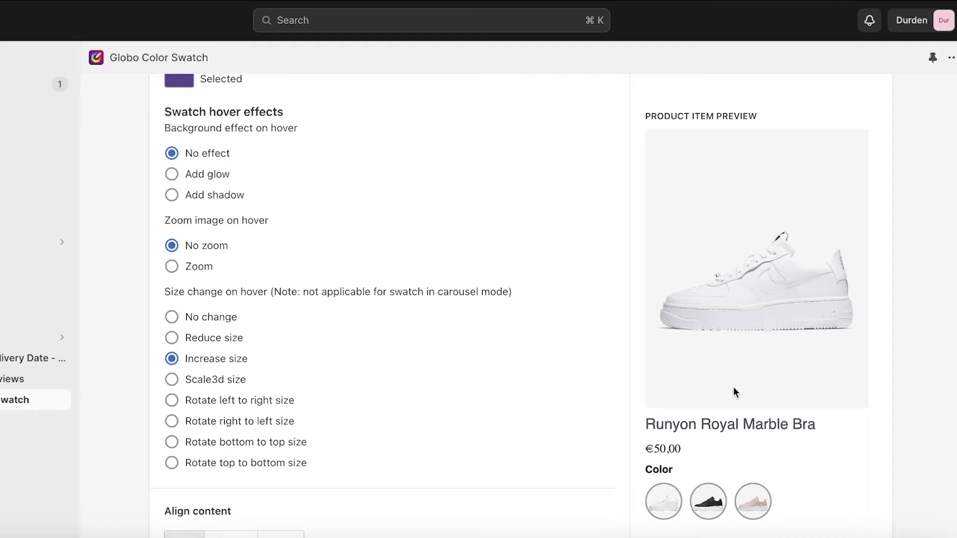
{"action": "scroll", "coordinate": [361, 248], "scroll_direction": "up", "scroll_amount": 4}
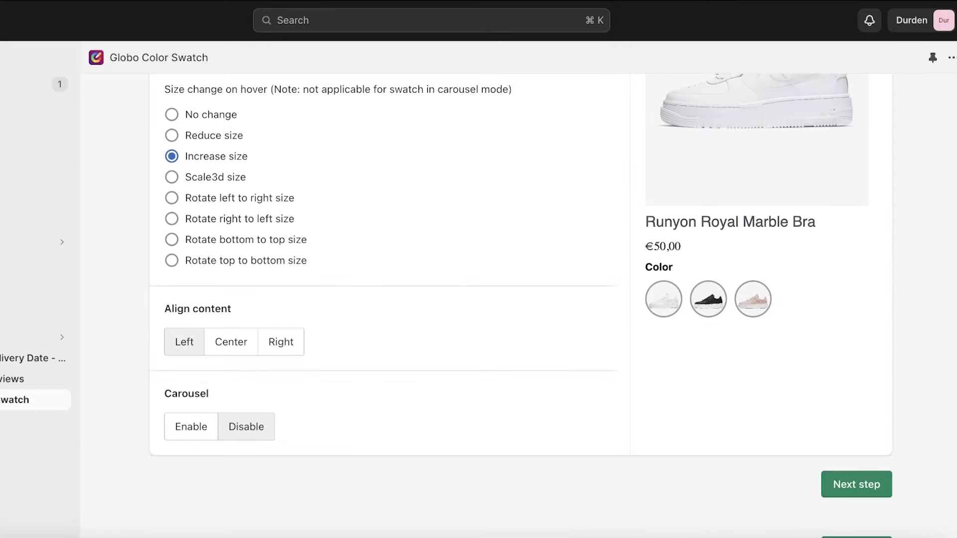
- Try the Center and Right content alignments for the swatches and restore Left
{"action": "scroll", "coordinate": [567, 181], "scroll_direction": "up", "scroll_amount": 10}
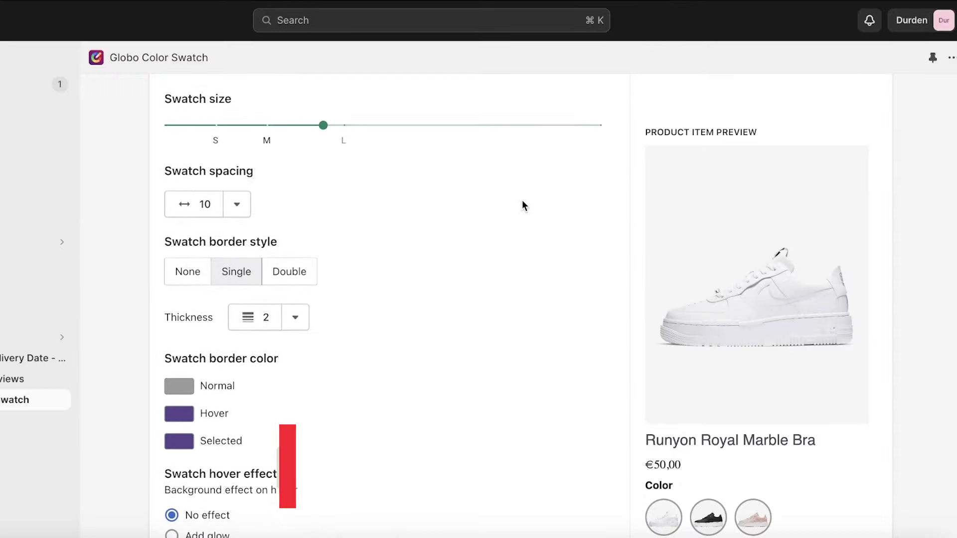
{"action": "scroll", "coordinate": [319, 315], "scroll_direction": "down", "scroll_amount": 12}
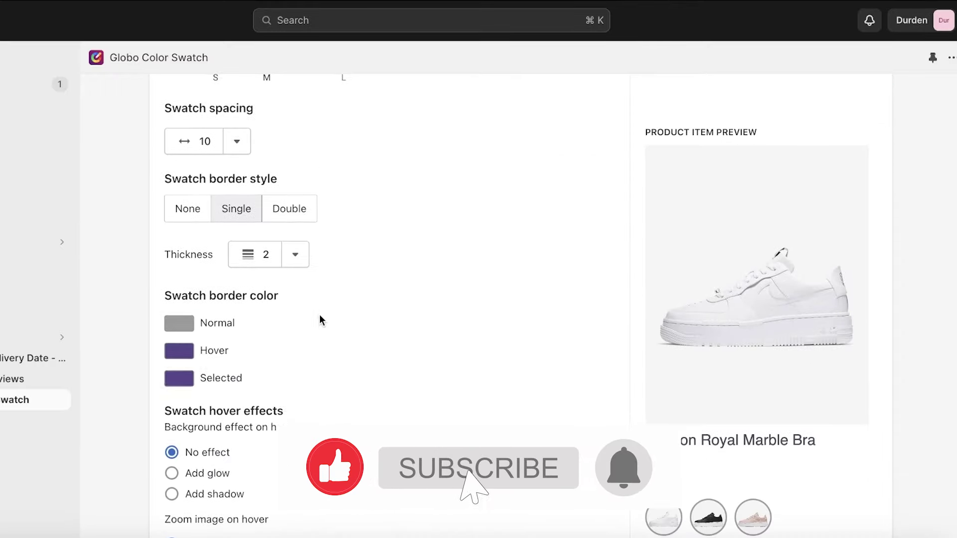
{"action": "scroll", "coordinate": [319, 299], "scroll_direction": "down", "scroll_amount": 3}
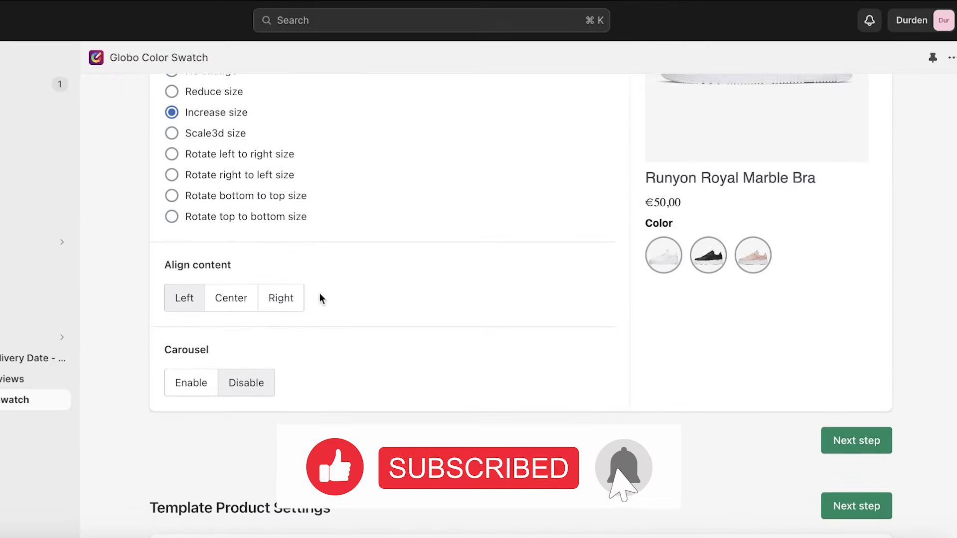
{"action": "left_click", "coordinate": [239, 301]}
{"action": "left_click", "coordinate": [273, 309]}
{"action": "left_click", "coordinate": [222, 308]}
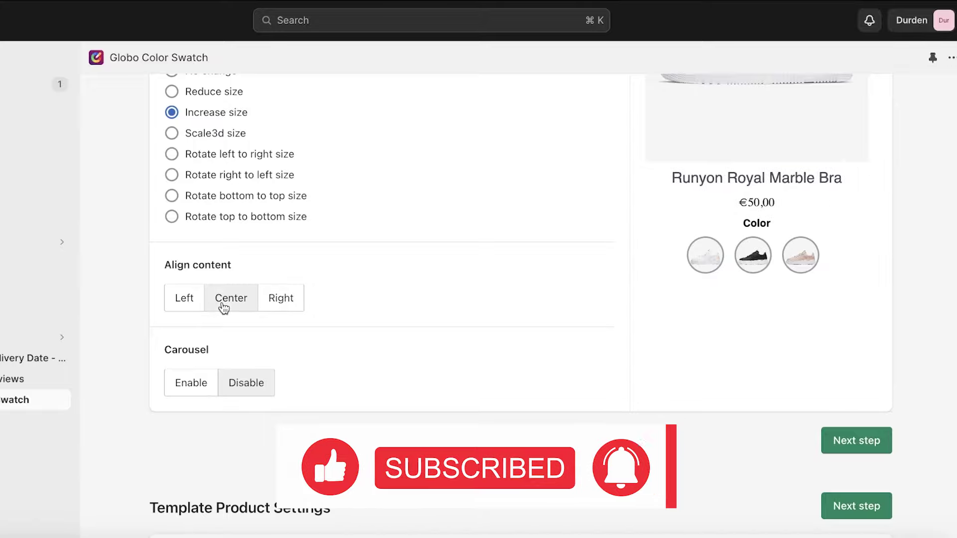
{"action": "left_click", "coordinate": [177, 308]}
- Review the template and general settings without changes and advance the setup to the theme integration stage
{"action": "scroll", "coordinate": [290, 250], "scroll_direction": "down", "scroll_amount": 5}
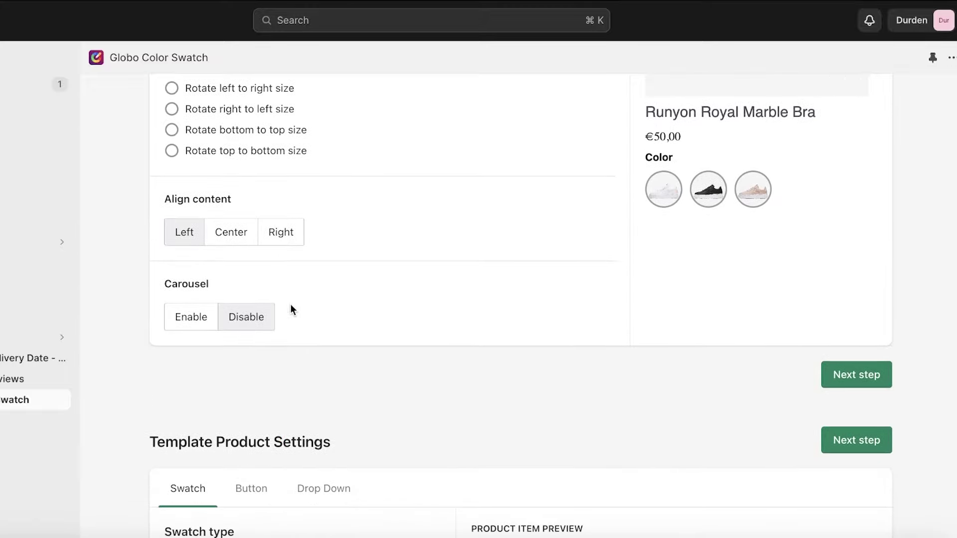
{"action": "left_click", "coordinate": [850, 210]}
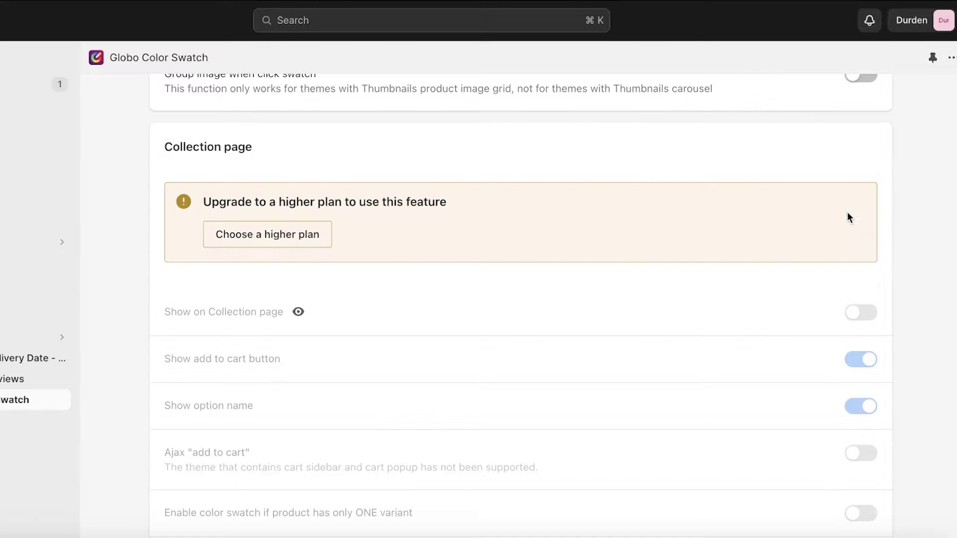
{"action": "scroll", "coordinate": [847, 211], "scroll_direction": "up", "scroll_amount": 8}
{"action": "scroll", "coordinate": [845, 212], "scroll_direction": "up", "scroll_amount": 10}
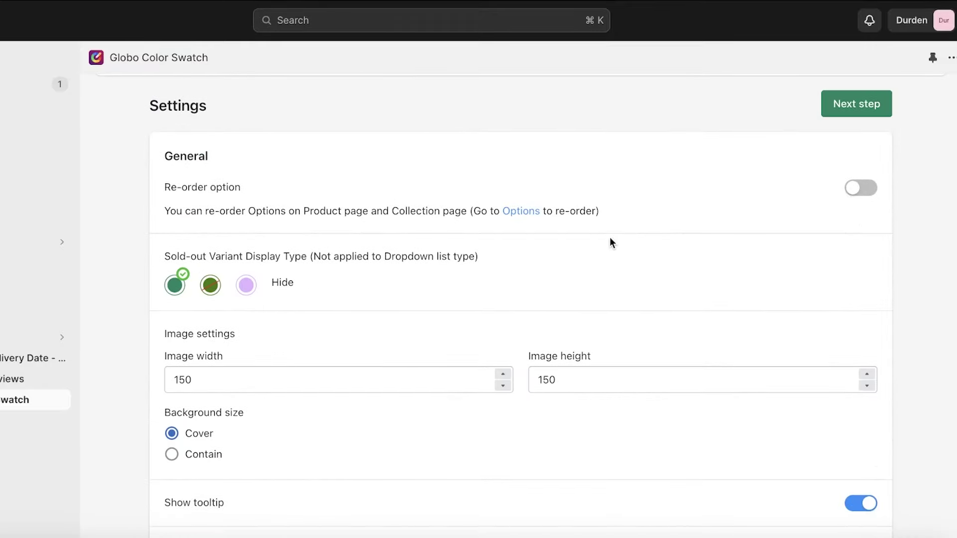
{"action": "scroll", "coordinate": [748, 199], "scroll_direction": "down", "scroll_amount": 1}
{"action": "scroll", "coordinate": [847, 152], "scroll_direction": "up", "scroll_amount": 3}
{"action": "left_click", "coordinate": [855, 206]}
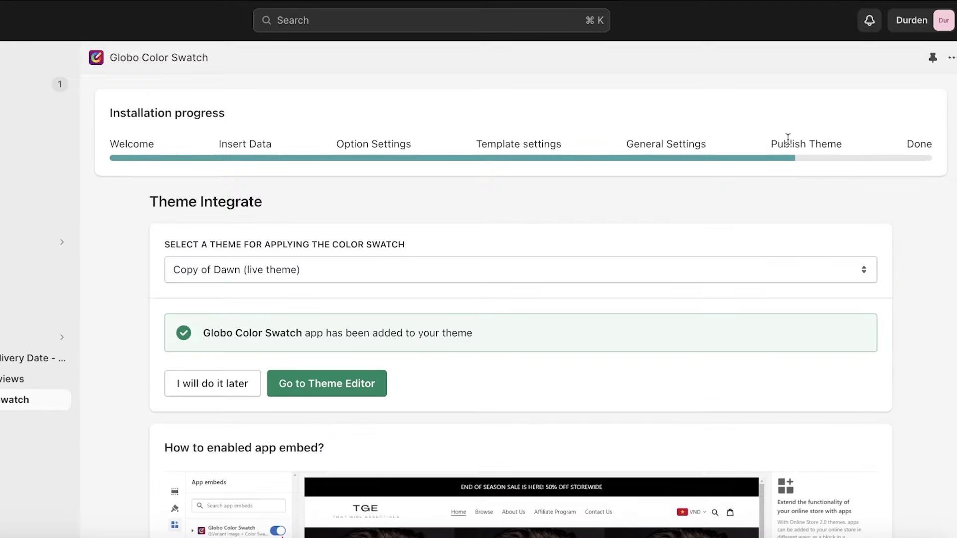
- Activate the Globo Color Swatch embed in the Copy of Dawn (live theme) theme and confirm that the Swatches widget is visible
{"action": "scroll", "coordinate": [820, 167], "scroll_direction": "down", "scroll_amount": 2}
{"action": "left_click", "coordinate": [824, 159]}
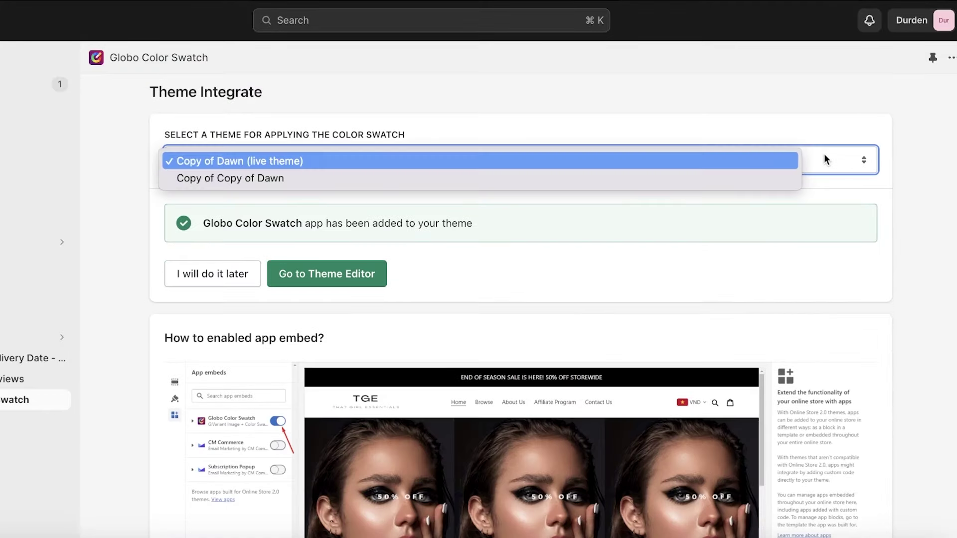
{"action": "left_click", "coordinate": [265, 161]}
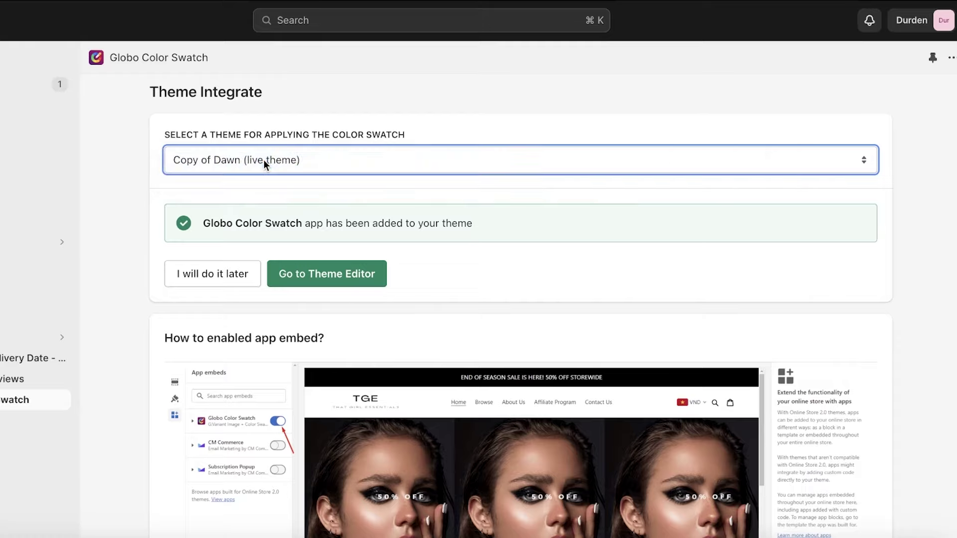
{"action": "left_click", "coordinate": [347, 285]}
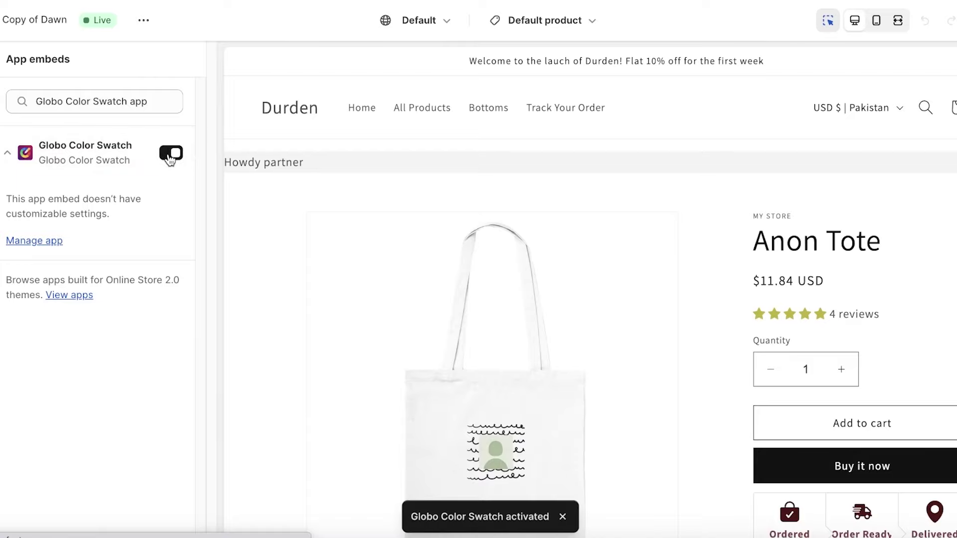
{"action": "scroll", "coordinate": [806, 177], "scroll_direction": "down", "scroll_amount": 3}
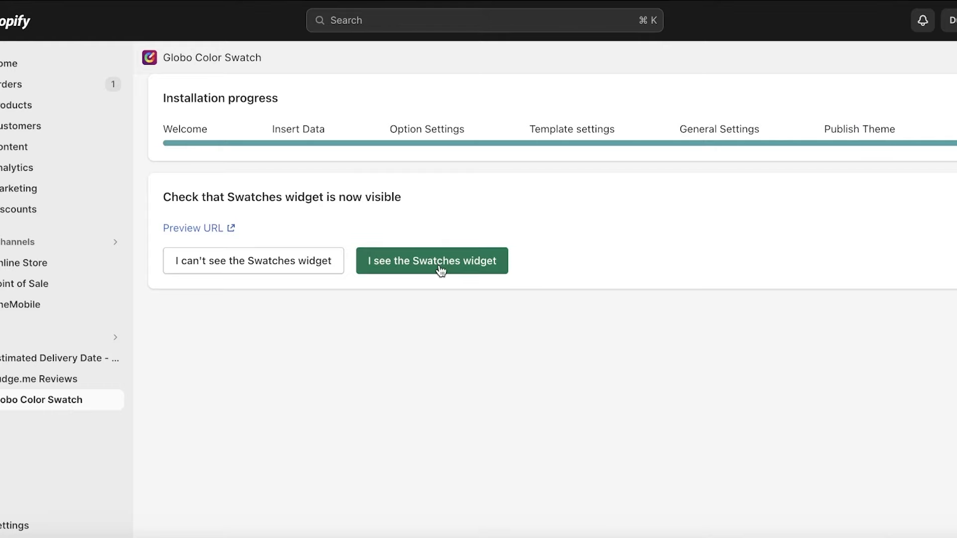
{"action": "left_click", "coordinate": [441, 270]}
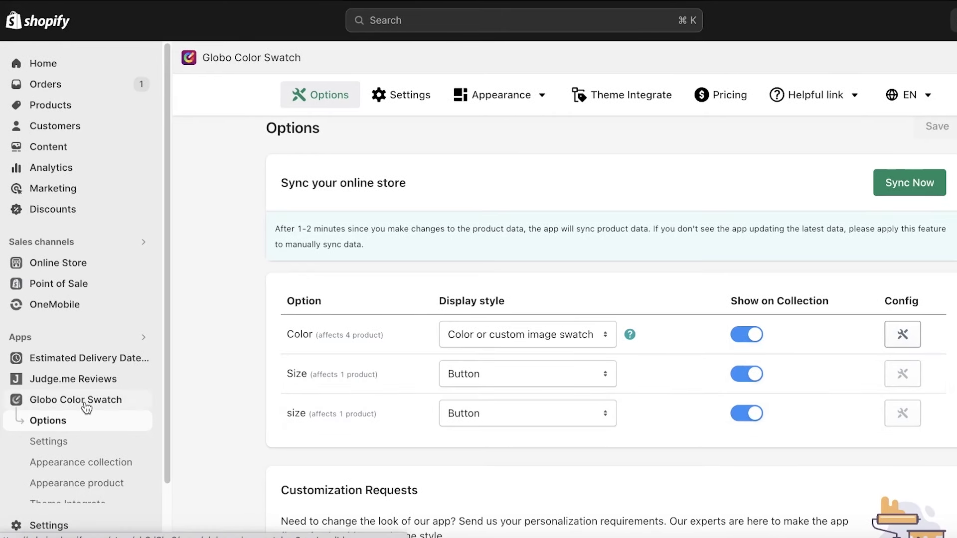
- Turn off Show on Collection for both size options and open the Color option's configuration
{"action": "left_click", "coordinate": [746, 374]}
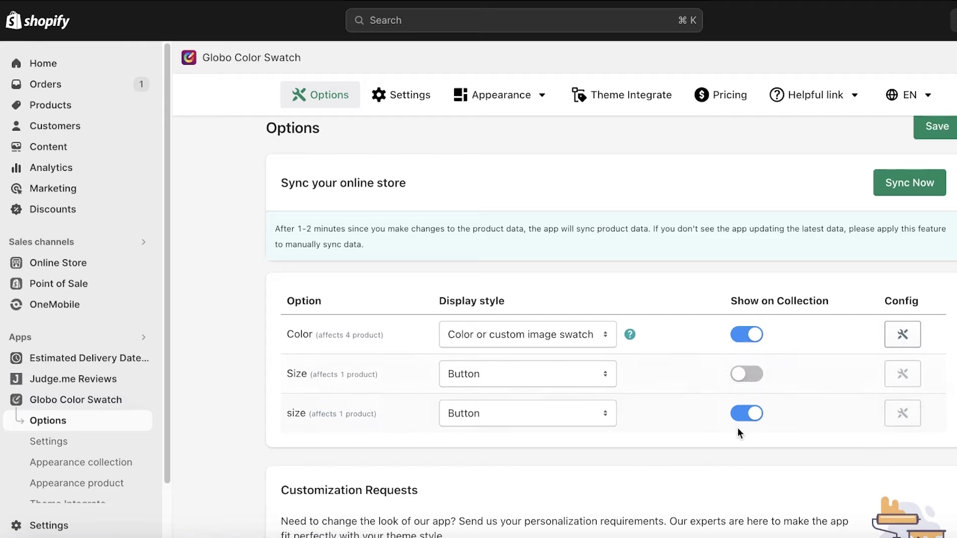
{"action": "left_click", "coordinate": [756, 413]}
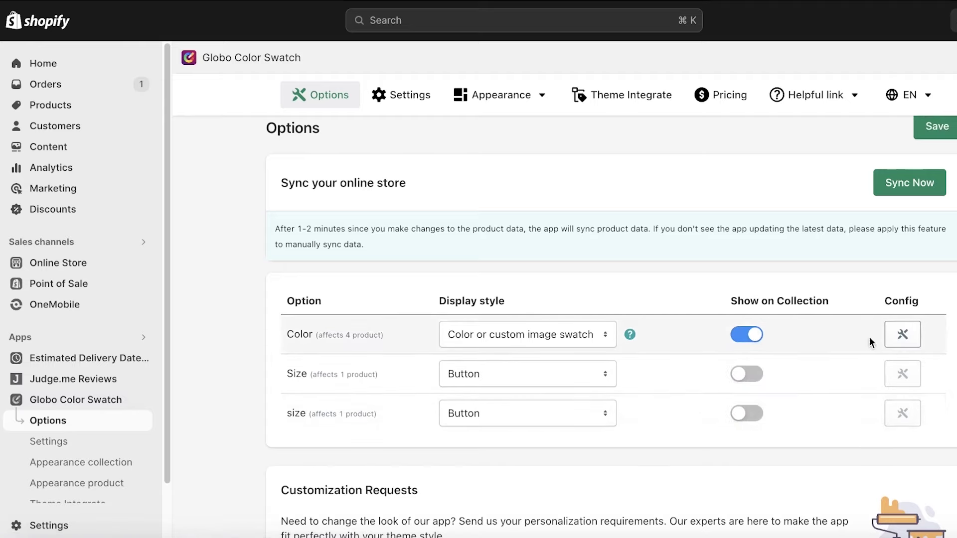
{"action": "left_click", "coordinate": [896, 336]}
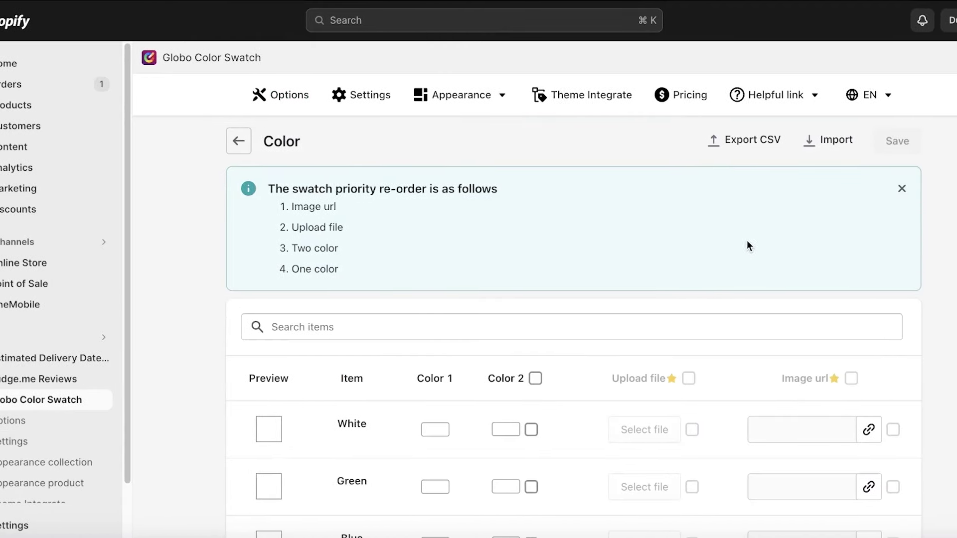
- Look through the Color option's item list and its swatch settings
{"action": "scroll", "coordinate": [702, 229], "scroll_direction": "down", "scroll_amount": 5}
{"action": "scroll", "coordinate": [436, 242], "scroll_direction": "up", "scroll_amount": 4}
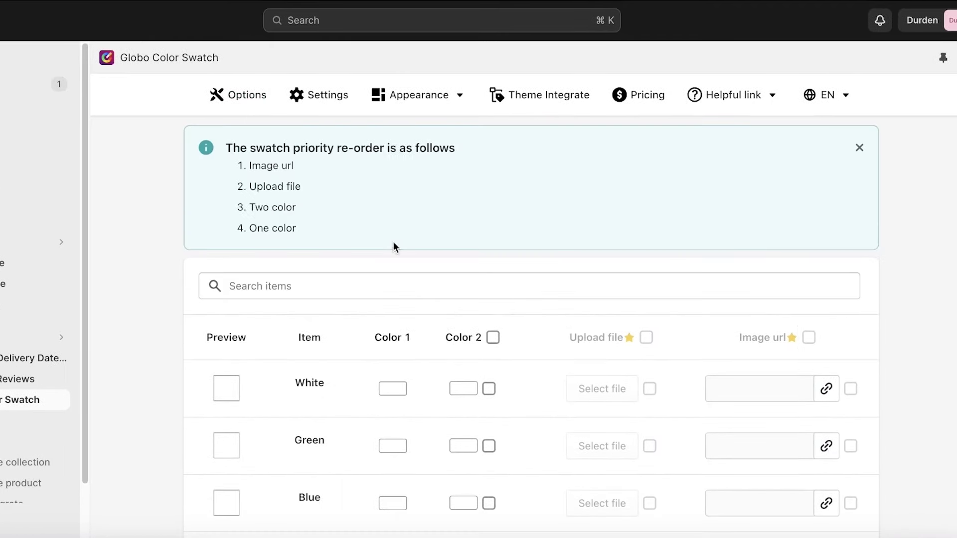
{"action": "scroll", "coordinate": [394, 243], "scroll_direction": "down", "scroll_amount": 3}
{"action": "scroll", "coordinate": [234, 423], "scroll_direction": "up", "scroll_amount": 4}
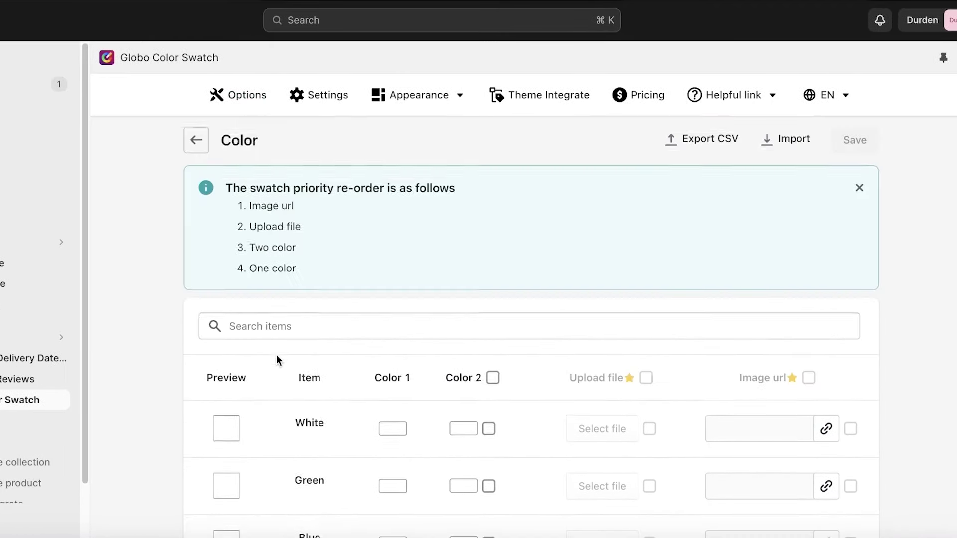
{"action": "left_click", "coordinate": [277, 324]}
{"action": "type", "text": "f"}
{"action": "key", "text": "BackSpace"}
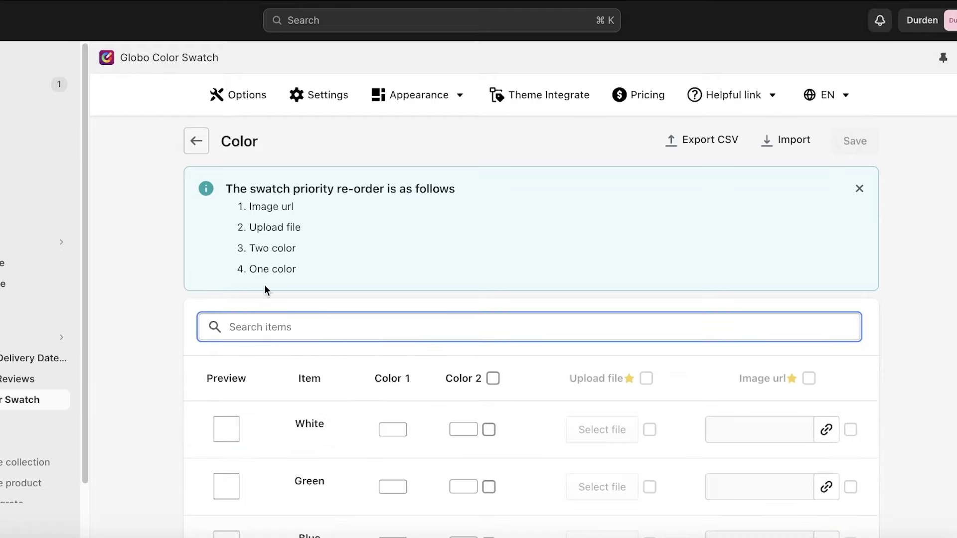
{"action": "scroll", "coordinate": [265, 288], "scroll_direction": "down", "scroll_amount": 2}
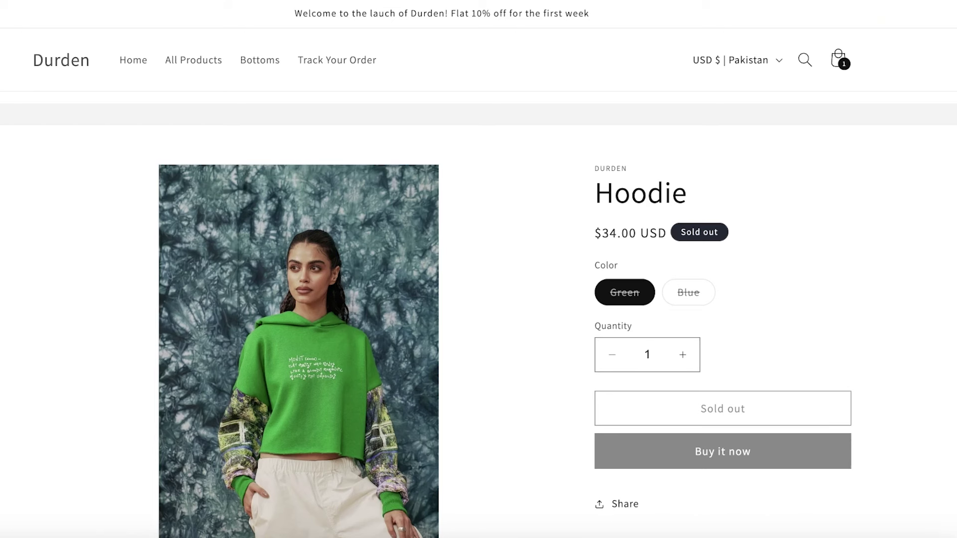
- Search the color items for "hood" and "green", and clear the search
{"action": "left_click", "coordinate": [371, 101]}
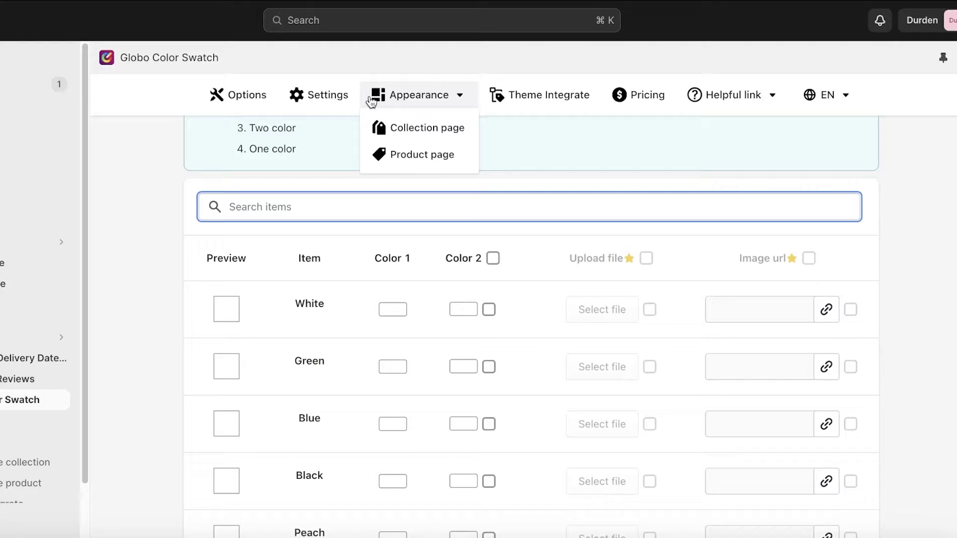
{"action": "type", "text": "hood"}
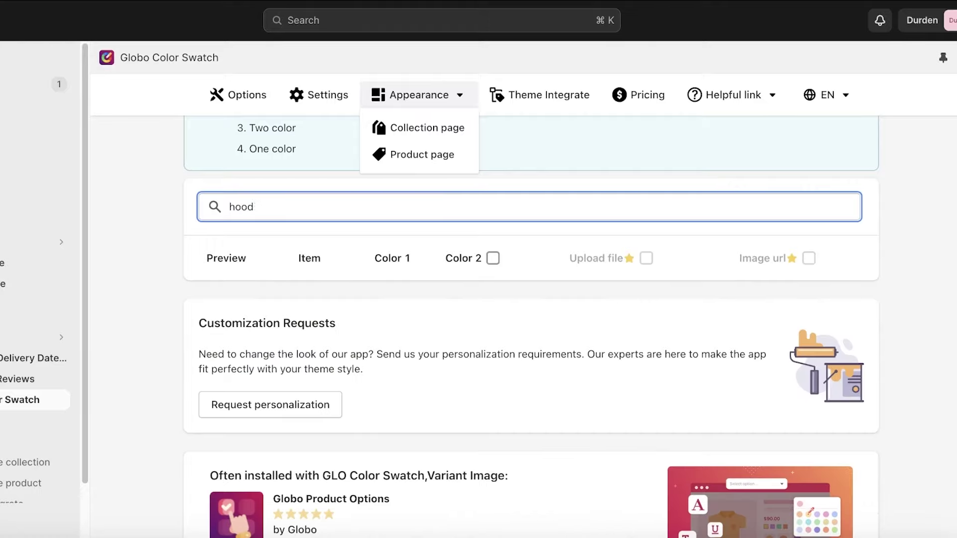
{"action": "key", "text": "BackSpace"}
{"action": "key", "text": "BackSpace"}
{"action": "key", "text": "BackSpace"}
{"action": "key", "text": "BackSpace"}
{"action": "type", "text": "gr"}
{"action": "key", "text": "BackSpace"}
{"action": "key", "text": "BackSpace"}
{"action": "type", "text": "green"}
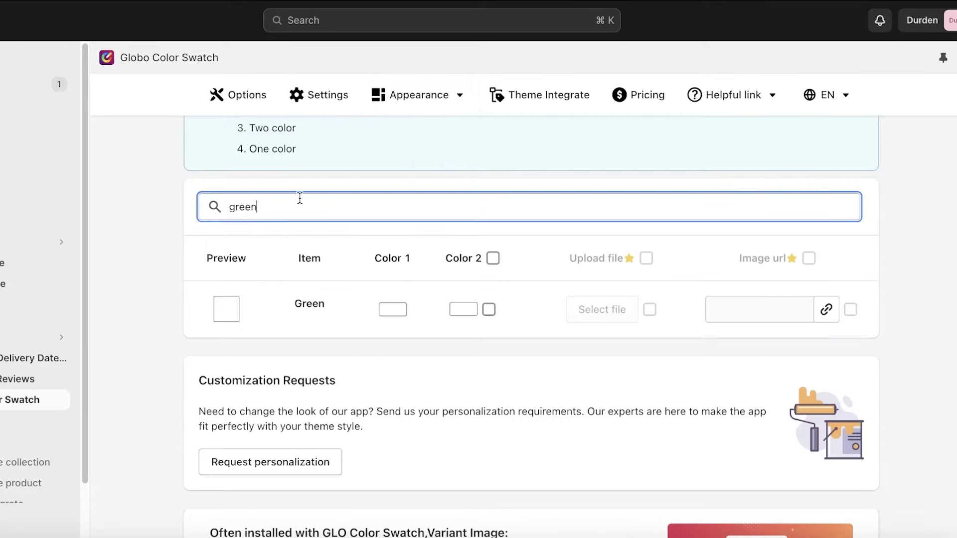
{"action": "double_click", "coordinate": [304, 214]}
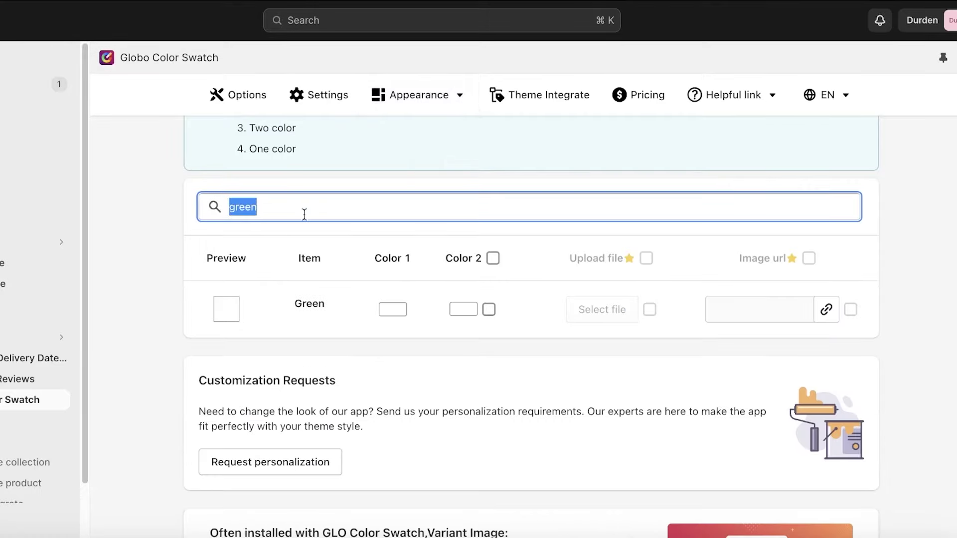
{"action": "key", "text": "BackSpace"}
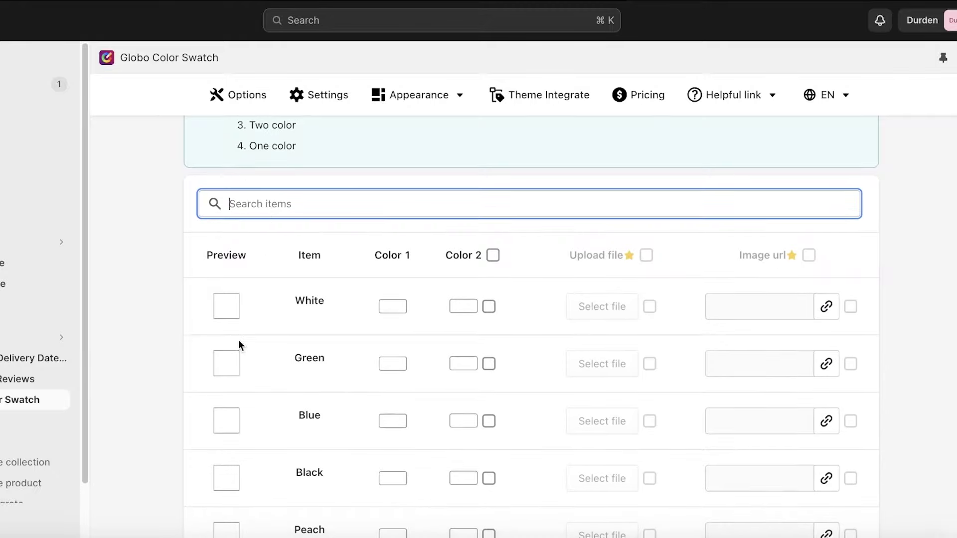
- Set Color 1 of the Green item to a dark green
{"action": "scroll", "coordinate": [239, 342], "scroll_direction": "down", "scroll_amount": 6}
{"action": "scroll", "coordinate": [253, 298], "scroll_direction": "up", "scroll_amount": 4}
{"action": "scroll", "coordinate": [277, 267], "scroll_direction": "up", "scroll_amount": 2}
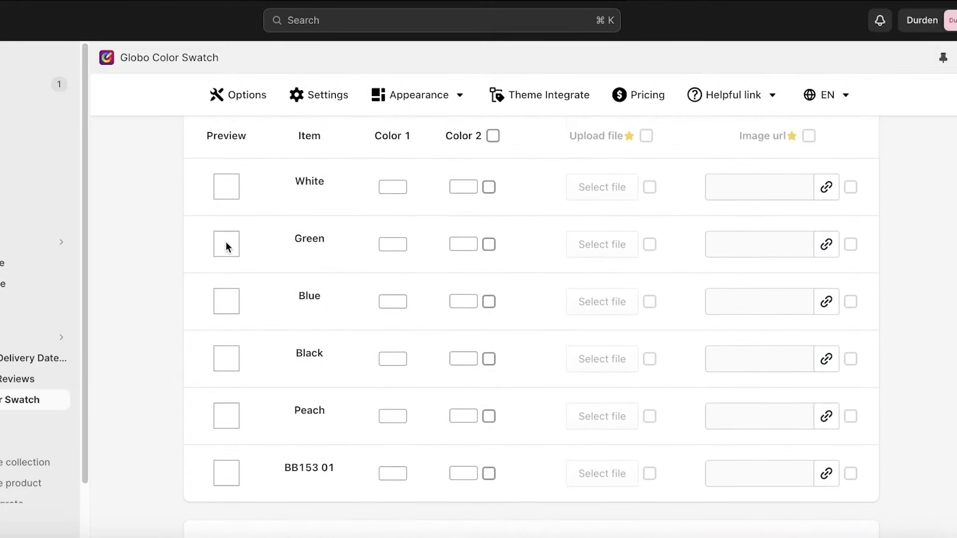
{"action": "left_click", "coordinate": [393, 244]}
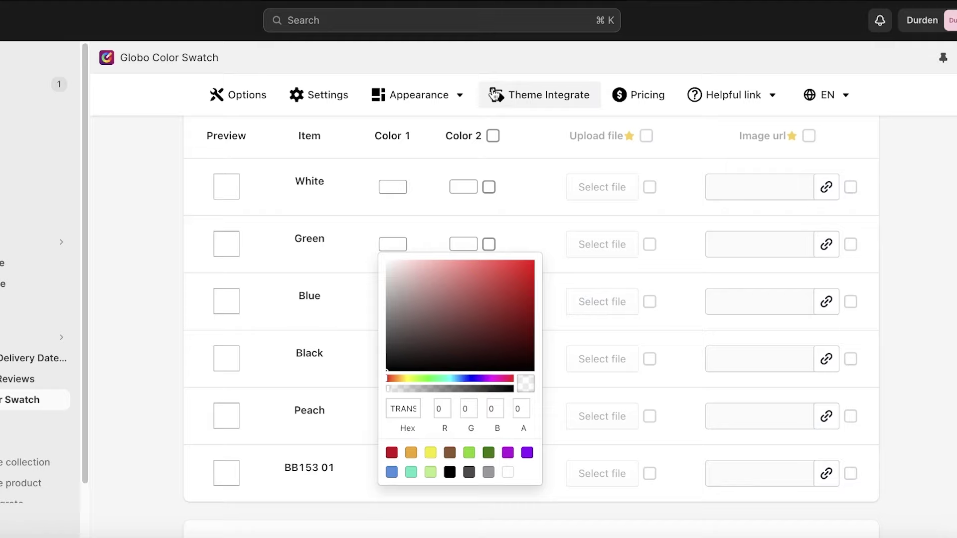
{"action": "left_click_drag", "start_coordinate": [437, 382], "coordinate": [431, 378]}
{"action": "left_click_drag", "start_coordinate": [470, 329], "coordinate": [470, 335]}
{"action": "left_click", "coordinate": [426, 247]}
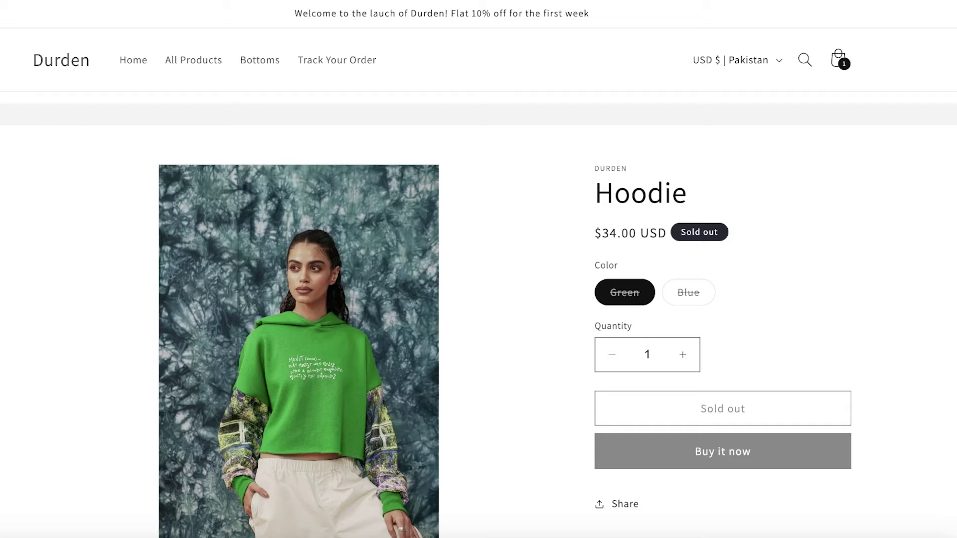
- View the Hoodie product page and the Eye Dropper extension's page in the Chrome Web Store
{"action": "scroll", "coordinate": [513, 159], "scroll_direction": "down", "scroll_amount": 3}
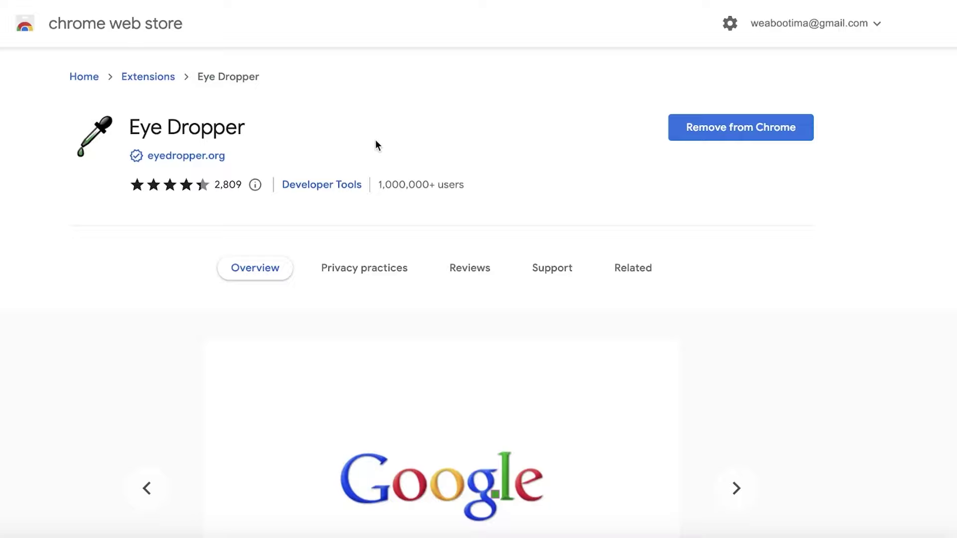
{"action": "left_click", "coordinate": [842, 1]}
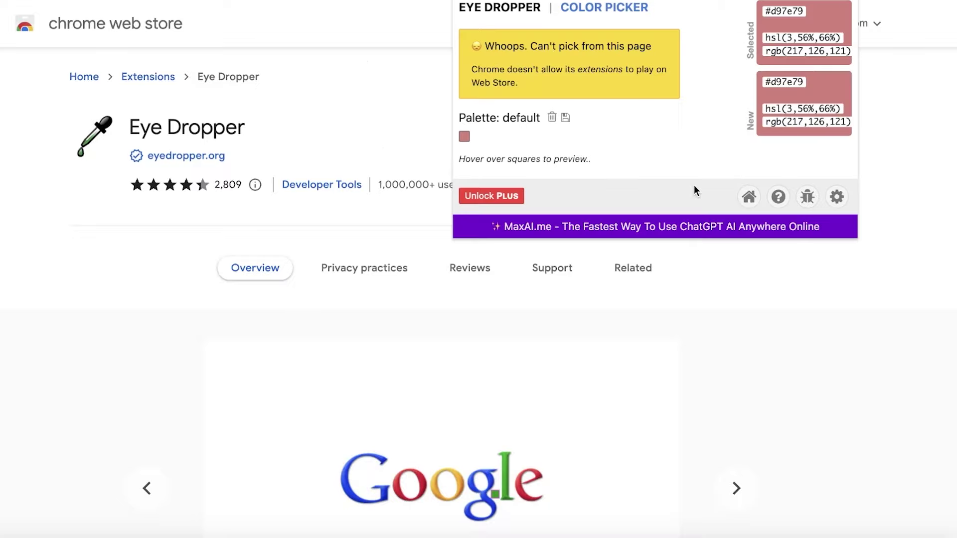
{"action": "left_click", "coordinate": [360, 114]}
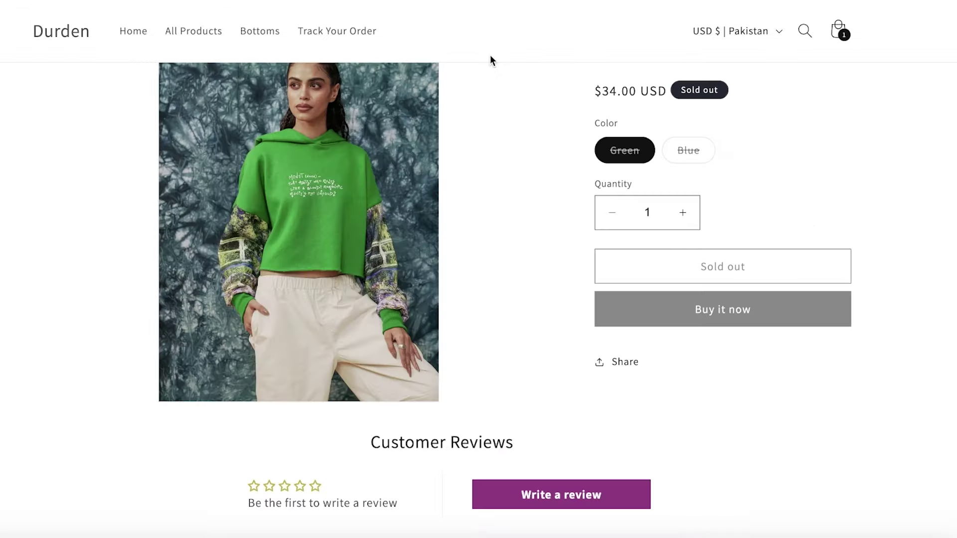
- Pick the hoodie's green from the product photo with the Eye Dropper extension and return to Globo Color Swatch
{"action": "scroll", "coordinate": [491, 60], "scroll_direction": "up", "scroll_amount": 1}
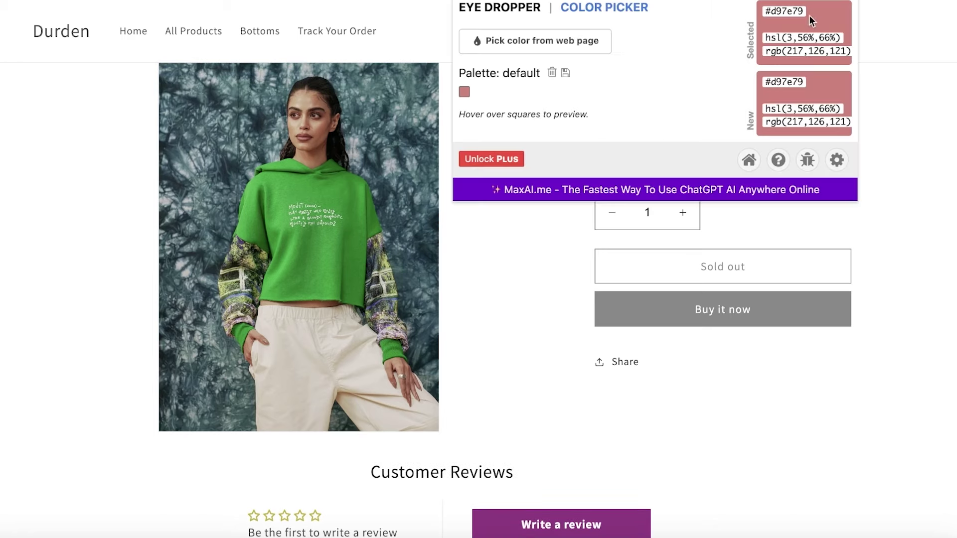
{"action": "left_click", "coordinate": [518, 44]}
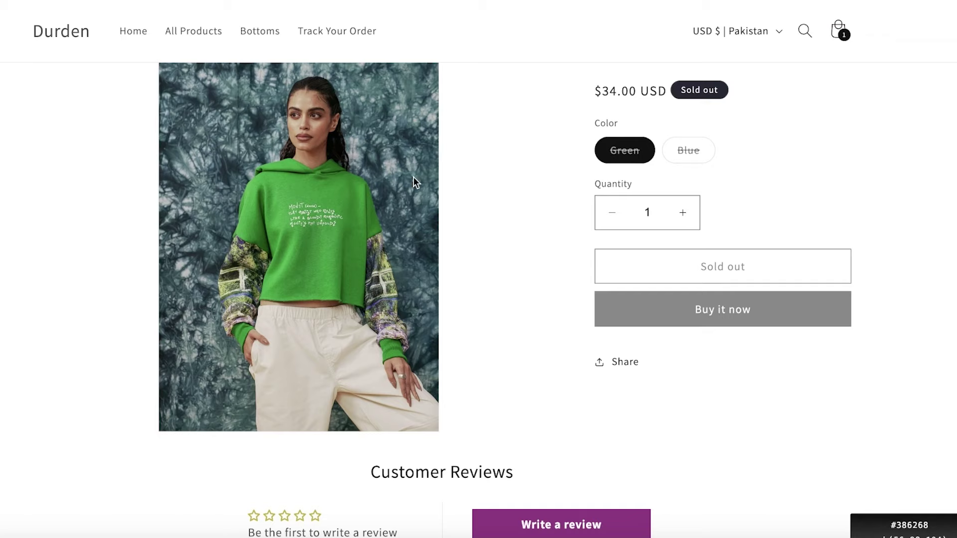
{"action": "left_click", "coordinate": [289, 198]}
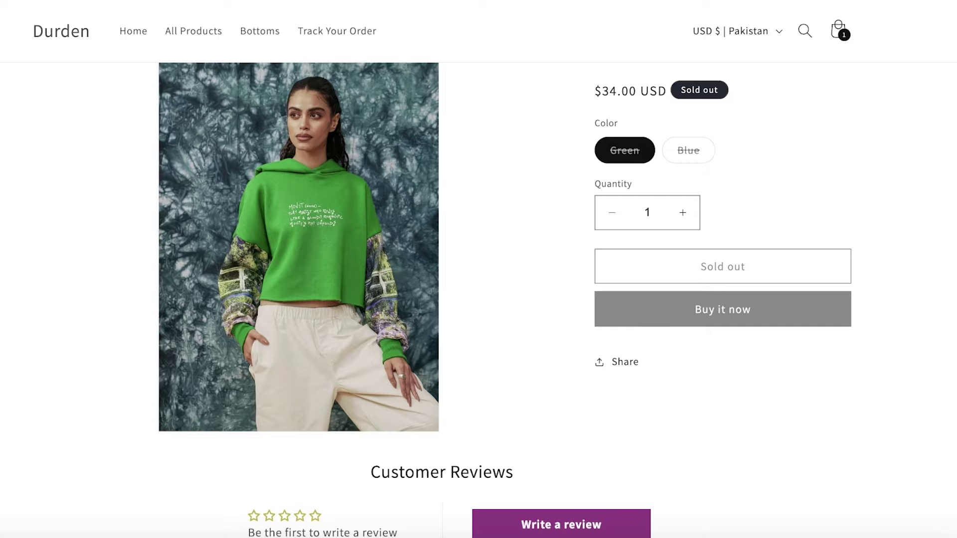
{"action": "key", "text": "super+Tab"}
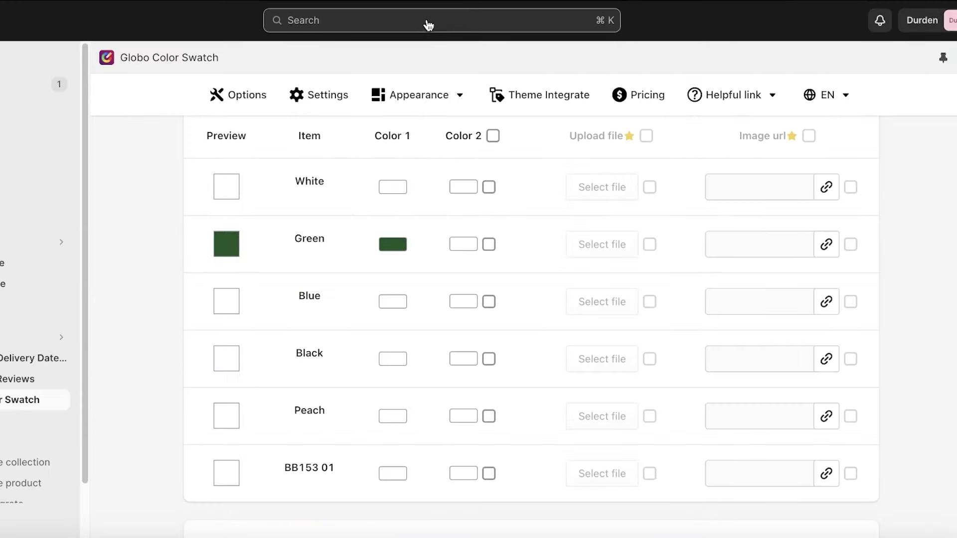
- Set Color 1 of the Green item to the hex value #21a33f copied from the Eye Dropper extension
{"action": "left_click", "coordinate": [394, 246]}
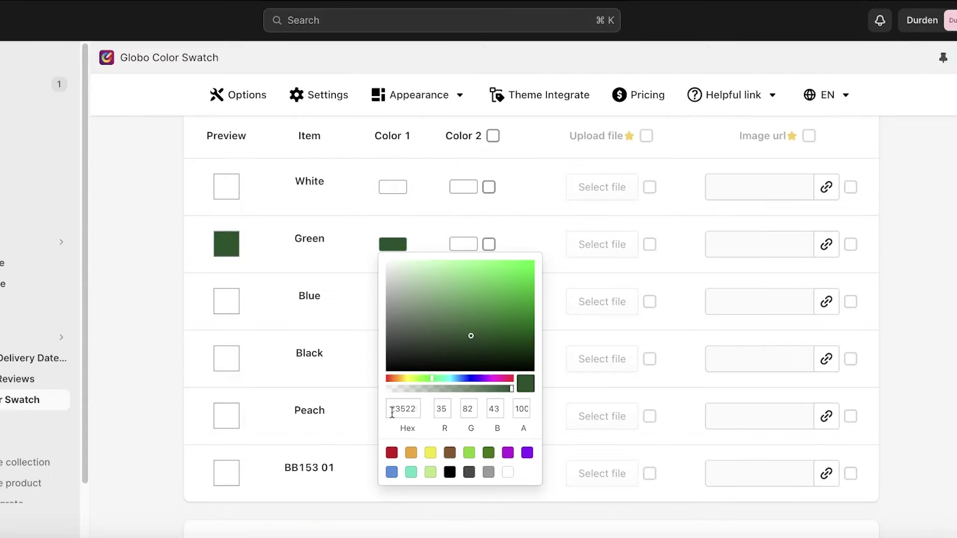
{"action": "left_click", "coordinate": [852, 1]}
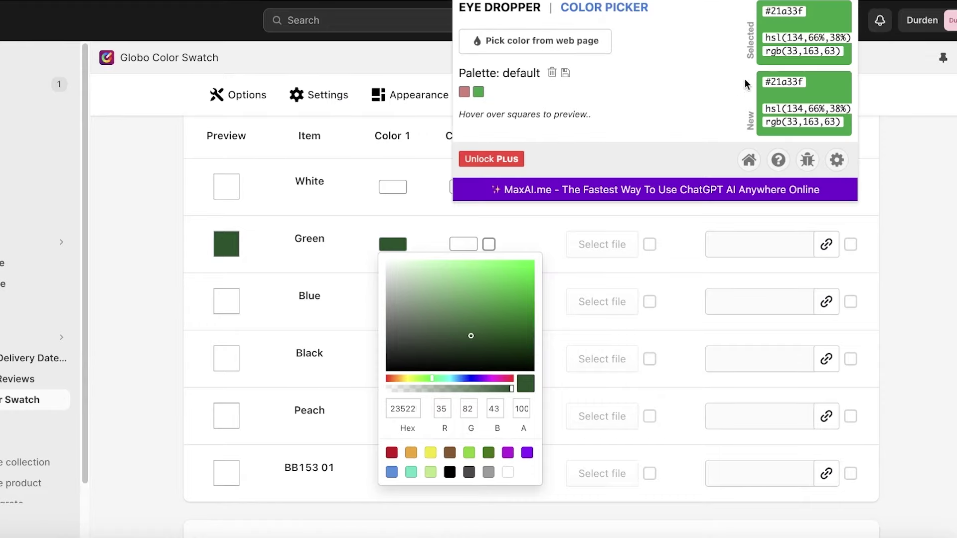
{"action": "double_click", "coordinate": [788, 6]}
{"action": "right_click", "coordinate": [788, 6]}
{"action": "left_click", "coordinate": [816, 39]}
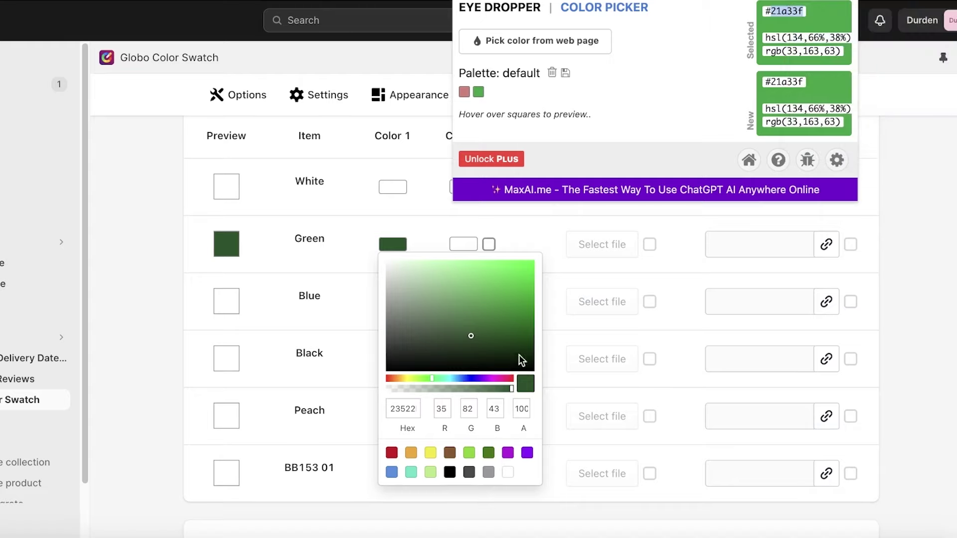
{"action": "left_click", "coordinate": [408, 414]}
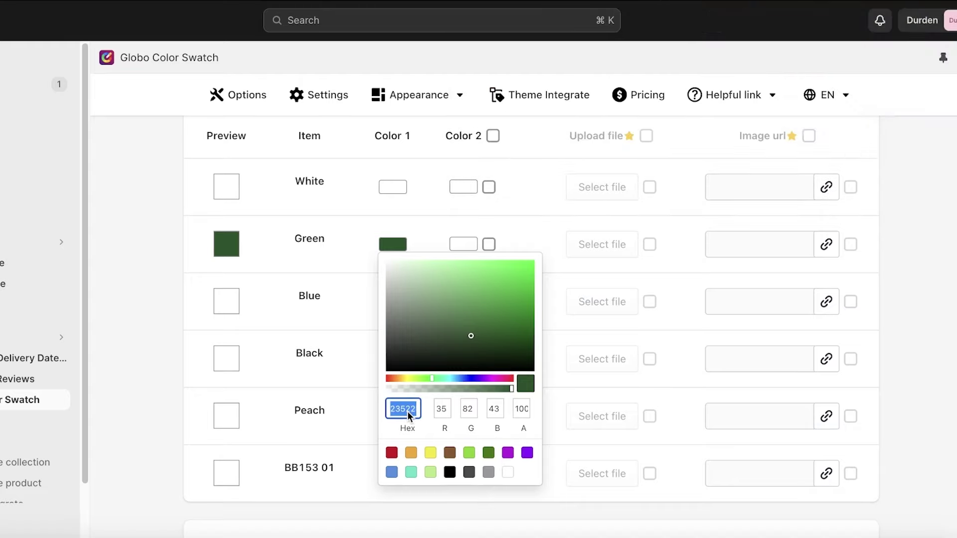
{"action": "right_click", "coordinate": [408, 411]}
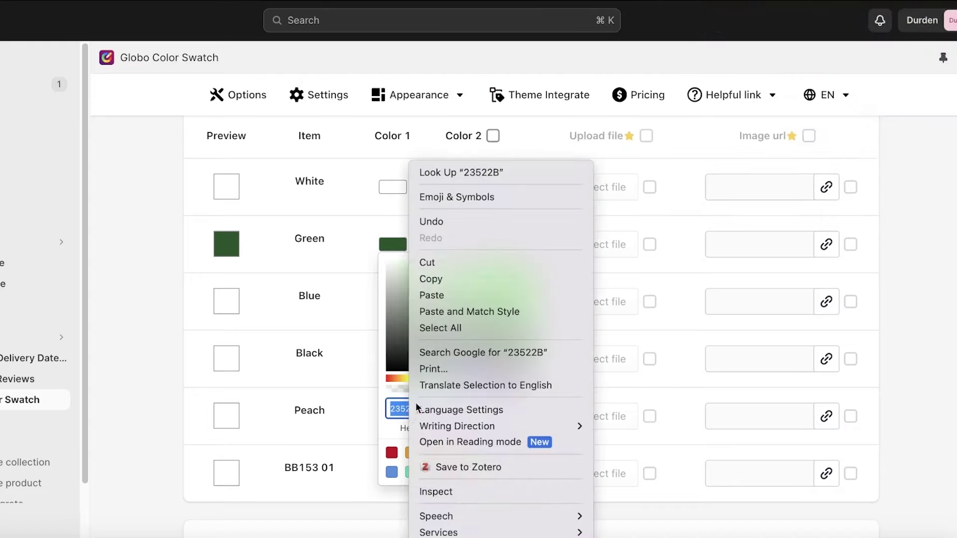
{"action": "left_click", "coordinate": [447, 295]}
{"action": "left_click", "coordinate": [536, 373]}
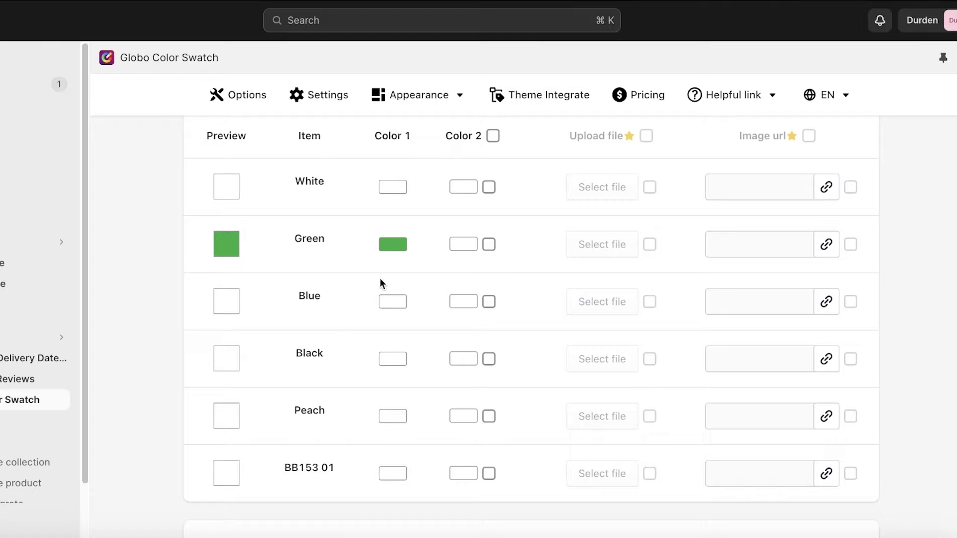
- Set Color 1 of the Blue item to a muted purple-blue
{"action": "left_click", "coordinate": [389, 305]}
{"action": "left_click_drag", "start_coordinate": [455, 434], "coordinate": [473, 435]}
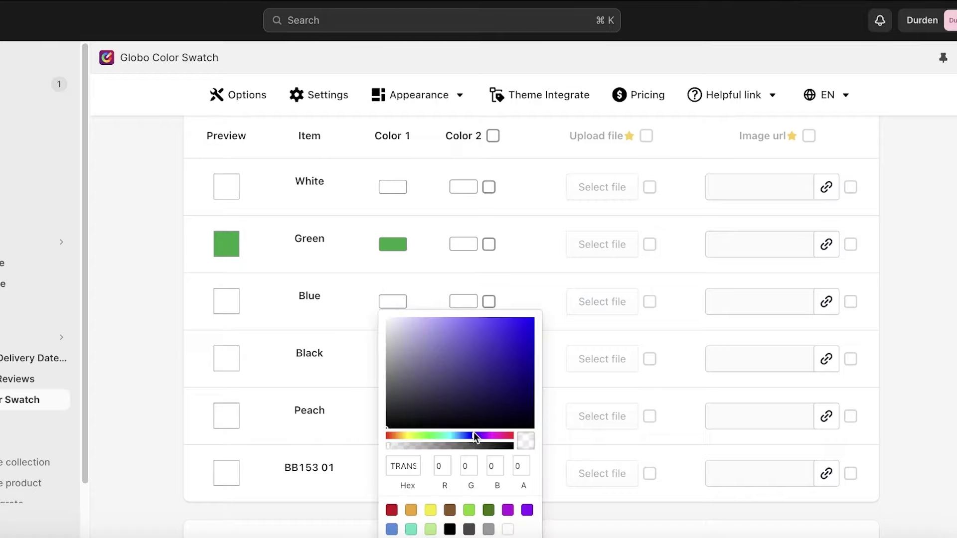
{"action": "left_click", "coordinate": [435, 365]}
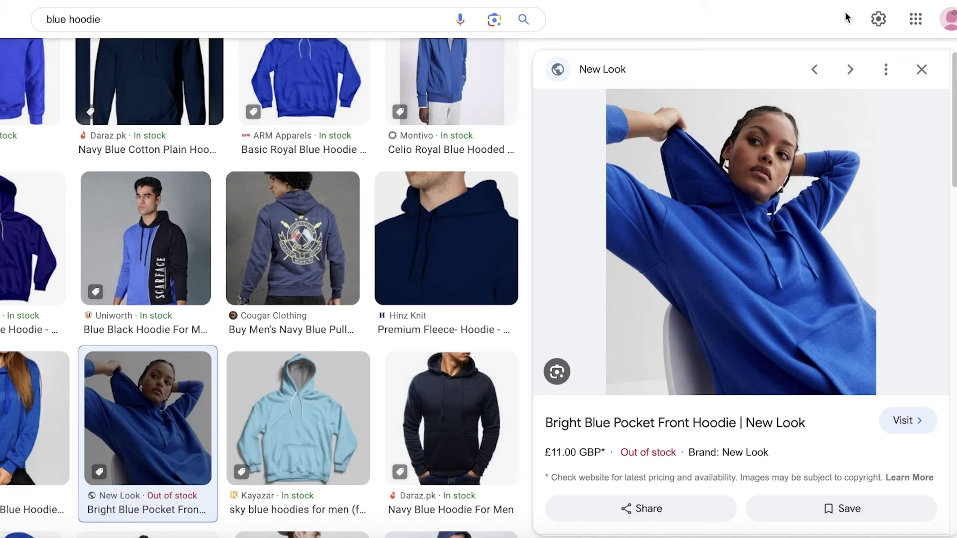
- Pick the hoodie's blue from the Bright Blue Pocket Front Hoodie photo in Google Images with the Eye Dropper extension
{"action": "left_click", "coordinate": [952, 12]}
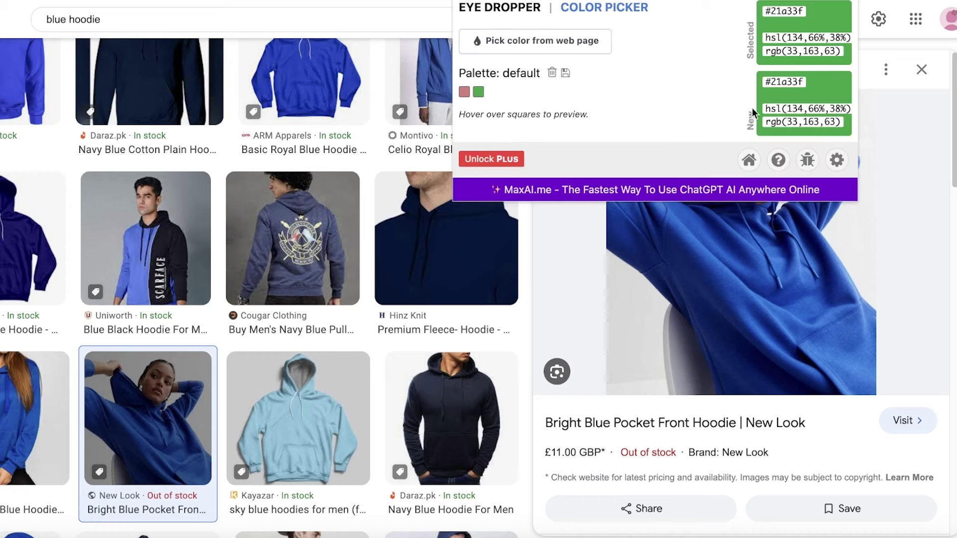
{"action": "left_click", "coordinate": [554, 46]}
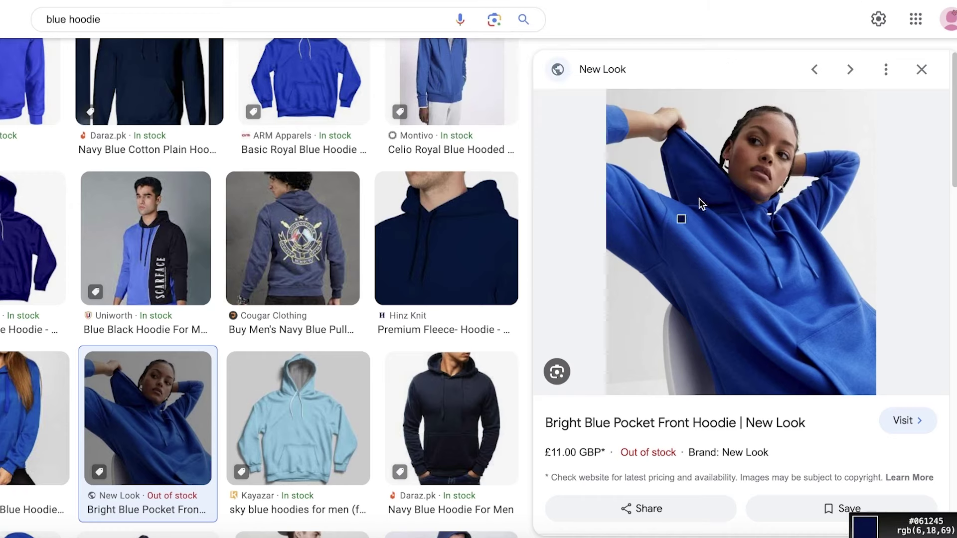
{"action": "left_click", "coordinate": [692, 229]}
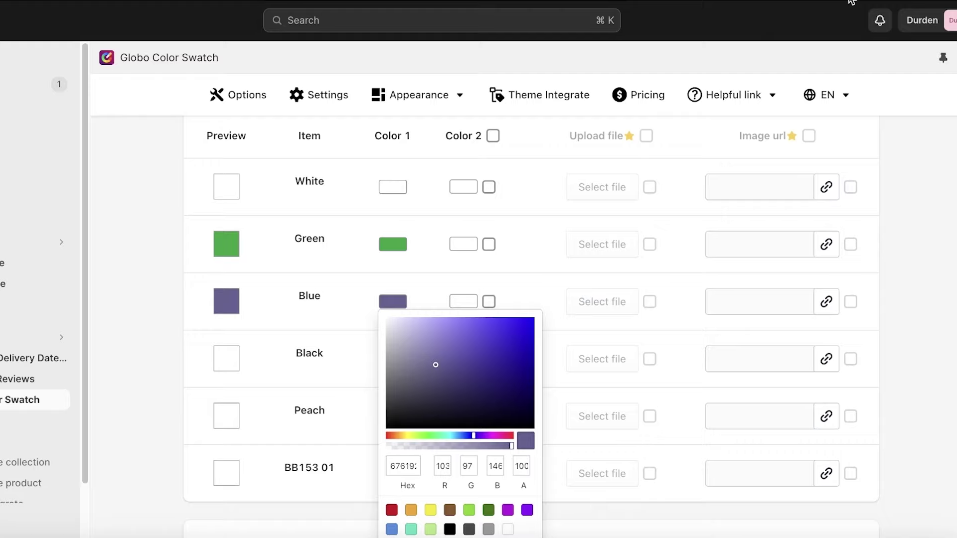
- Set Color 1 of the Blue item in Globo Color Swatch to the hex value #0d59c4 copied from Eye Dropper
{"action": "left_click", "coordinate": [849, 2]}
{"action": "double_click", "coordinate": [801, 12]}
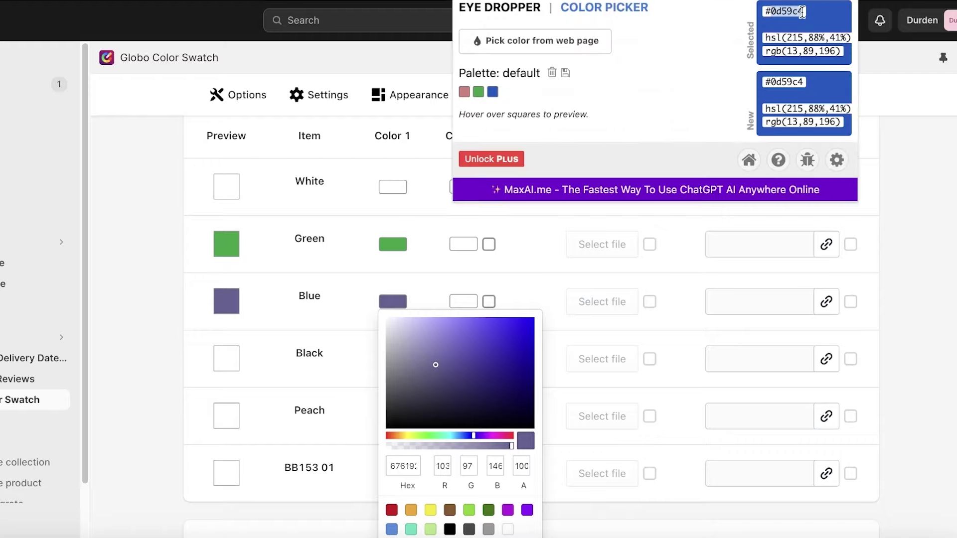
{"action": "right_click", "coordinate": [801, 12]}
{"action": "left_click", "coordinate": [822, 44]}
{"action": "left_click", "coordinate": [418, 464]}
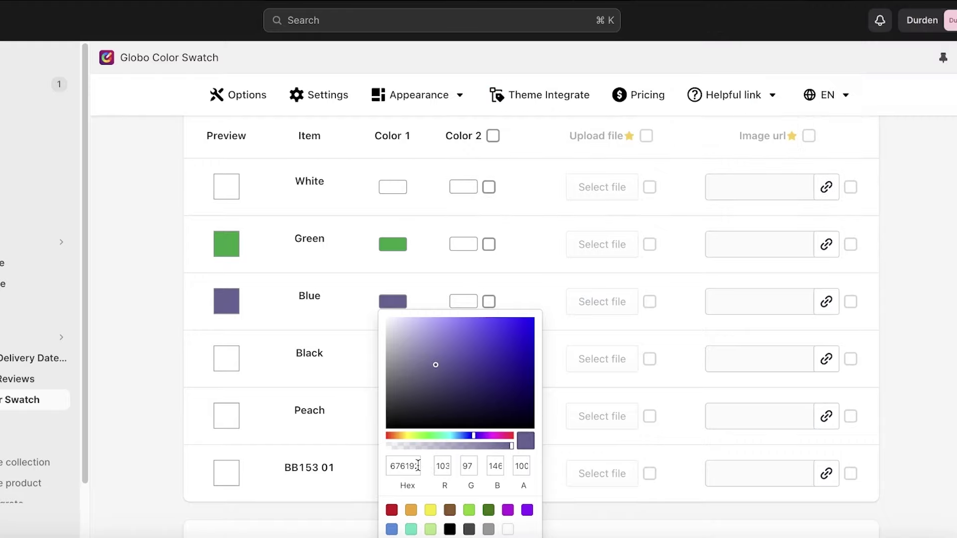
{"action": "double_click", "coordinate": [418, 465]}
{"action": "right_click", "coordinate": [418, 465]}
{"action": "left_click", "coordinate": [474, 299]}
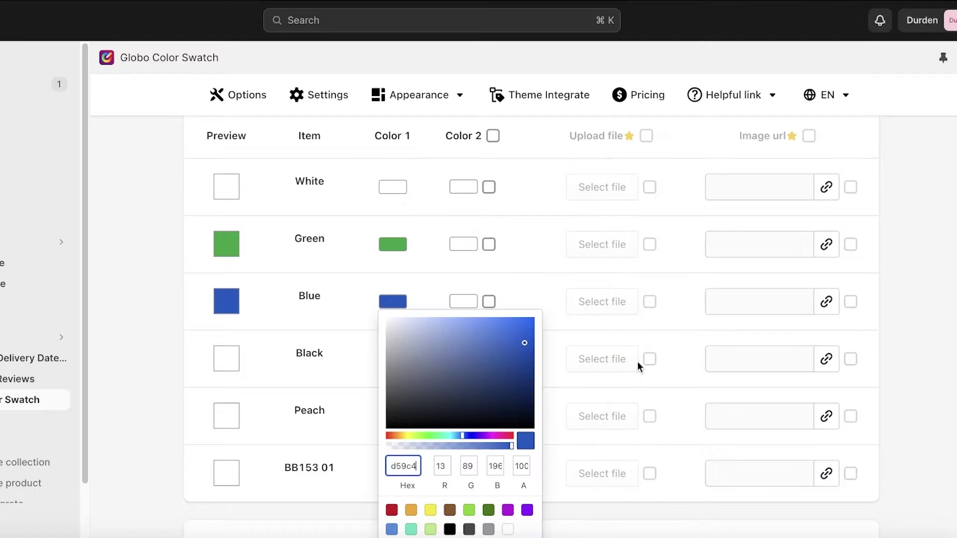
{"action": "left_click", "coordinate": [541, 358]}
- Save the Color option's swatch settings and review the Green and Blue items
{"action": "scroll", "coordinate": [496, 292], "scroll_direction": "up", "scroll_amount": 15}
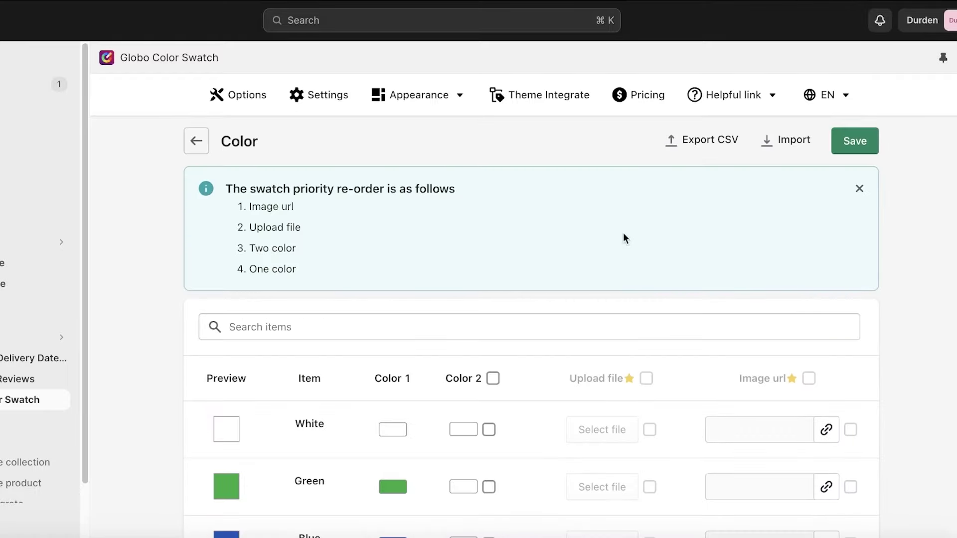
{"action": "left_click", "coordinate": [869, 143]}
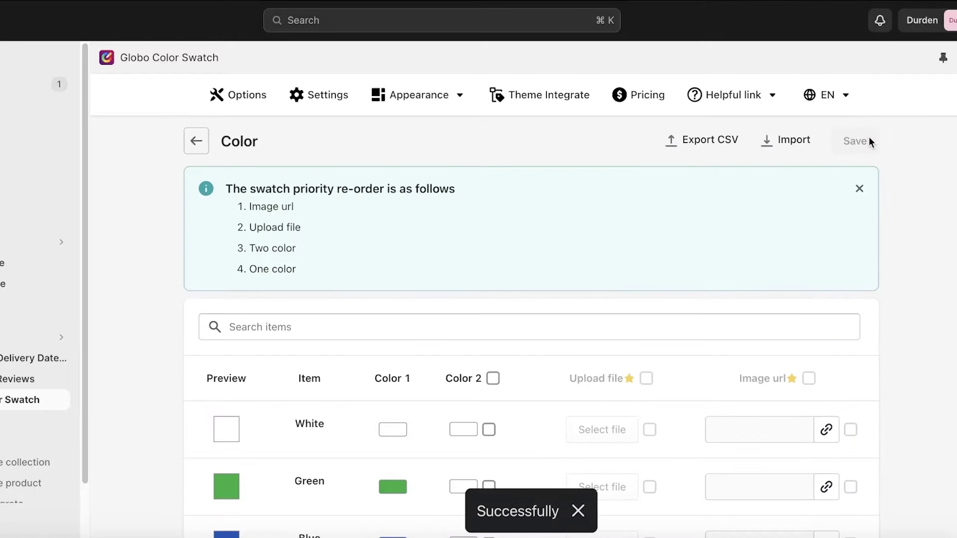
{"action": "scroll", "coordinate": [262, 212], "scroll_direction": "down", "scroll_amount": 3}
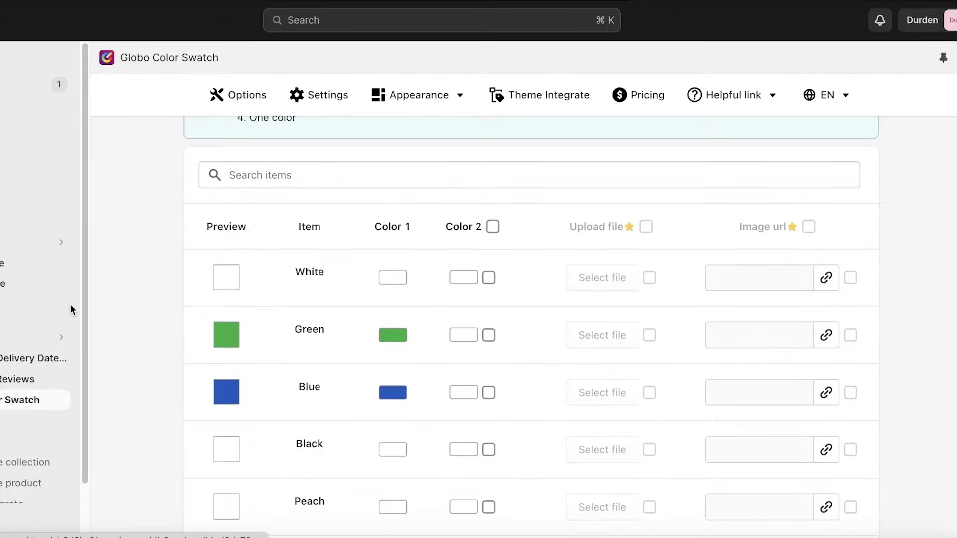
- View the Hoodie product page in the online store to check its Green and Blue swatches
{"action": "left_click", "coordinate": [59, 286]}
{"action": "scroll", "coordinate": [214, 92], "scroll_direction": "down", "scroll_amount": 12}
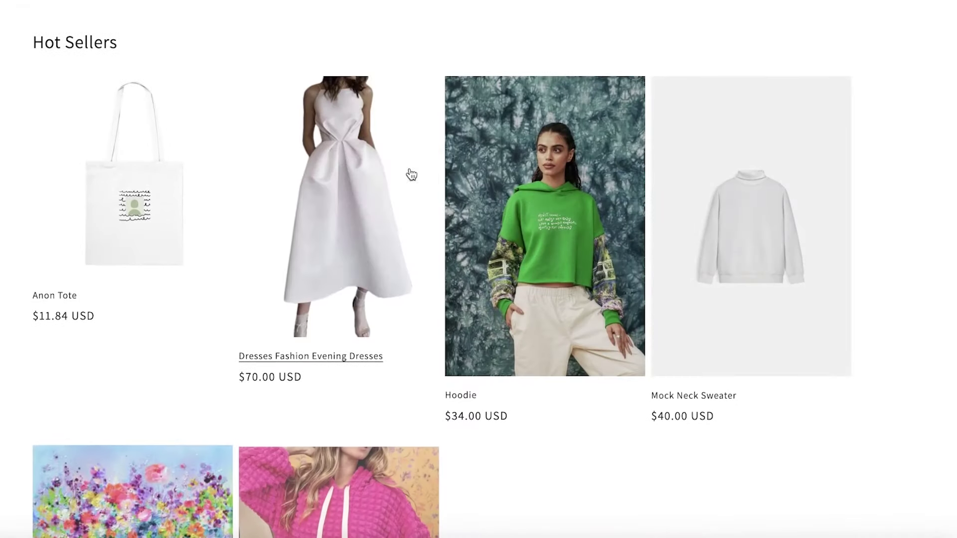
{"action": "left_click", "coordinate": [524, 165]}
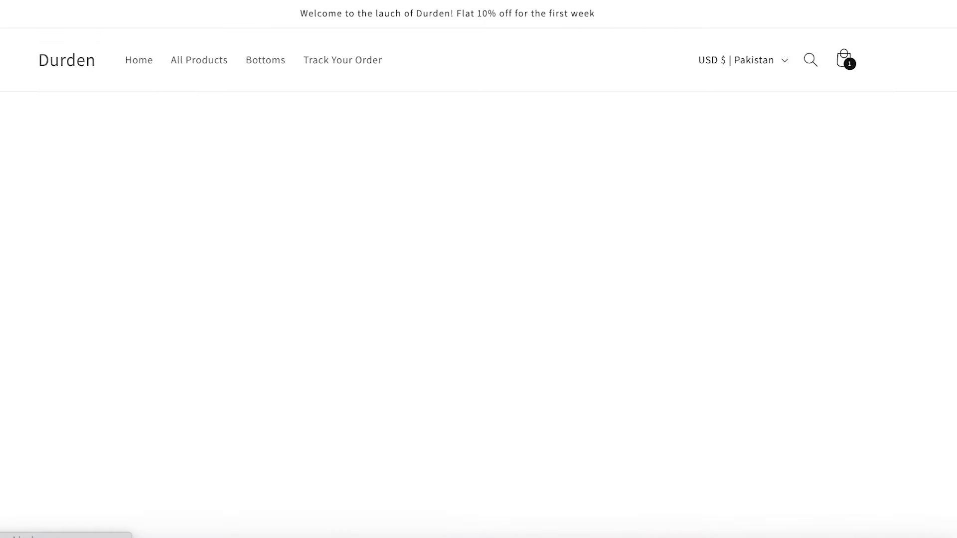
{"action": "scroll", "coordinate": [544, 109], "scroll_direction": "down", "scroll_amount": 3}
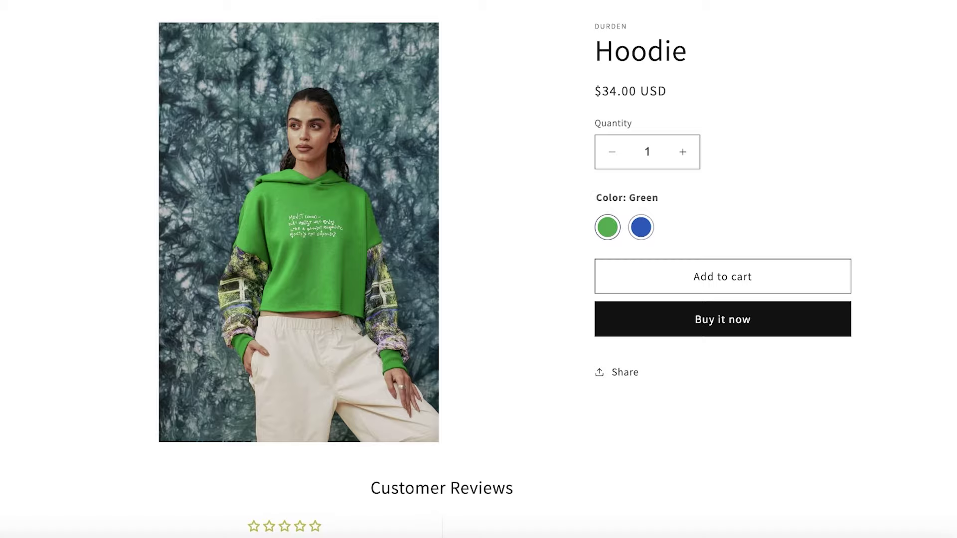
- Return to the Shopify admin and open the Blue variant of the Hoodie product
{"action": "left_click", "coordinate": [331, 17]}
{"action": "left_click", "coordinate": [35, 105]}
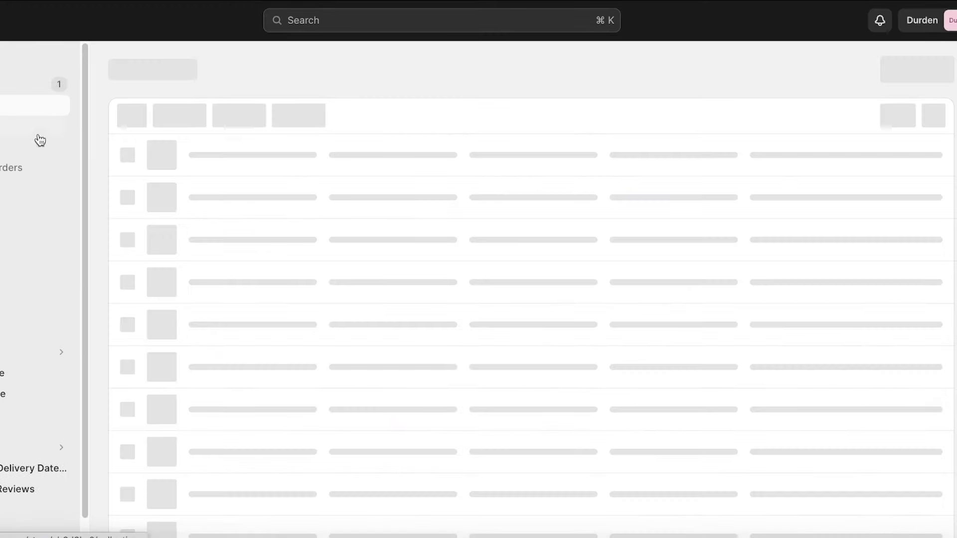
{"action": "left_click", "coordinate": [211, 255]}
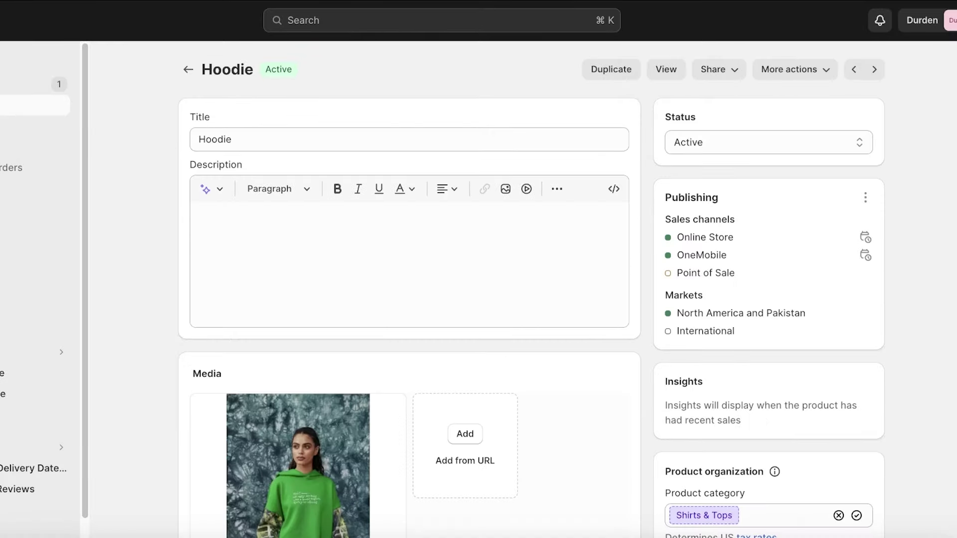
{"action": "scroll", "coordinate": [236, 217], "scroll_direction": "down", "scroll_amount": 10}
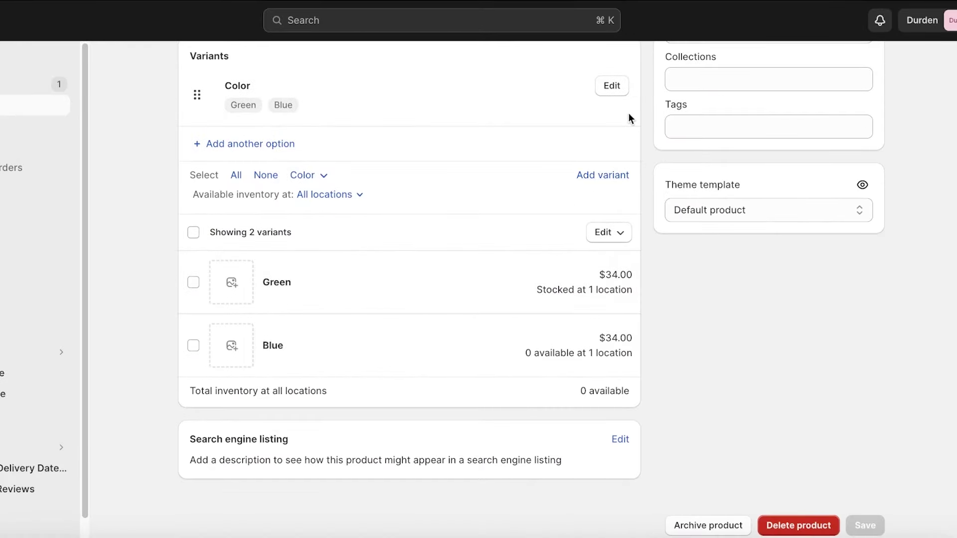
{"action": "left_click", "coordinate": [604, 93]}
{"action": "scroll", "coordinate": [577, 376], "scroll_direction": "down", "scroll_amount": 3}
{"action": "left_click", "coordinate": [576, 368]}
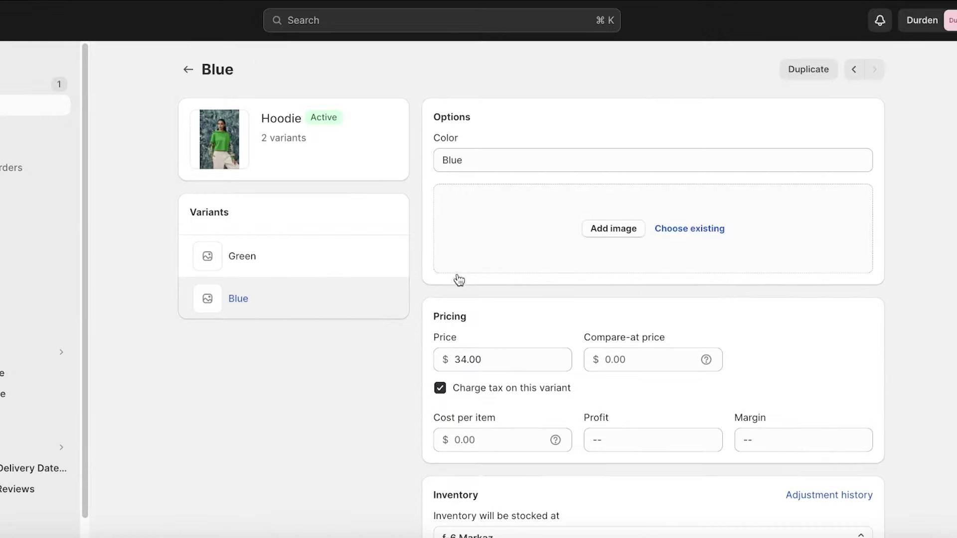
- Upload download.jpeg from the Desktop as the Blue variant's image and save the variant
{"action": "left_click", "coordinate": [596, 230]}
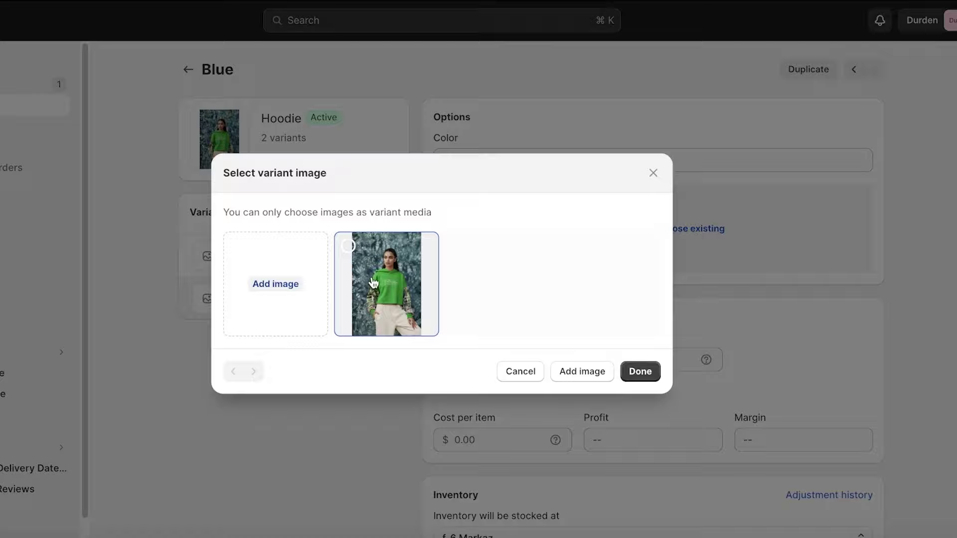
{"action": "left_click", "coordinate": [276, 279]}
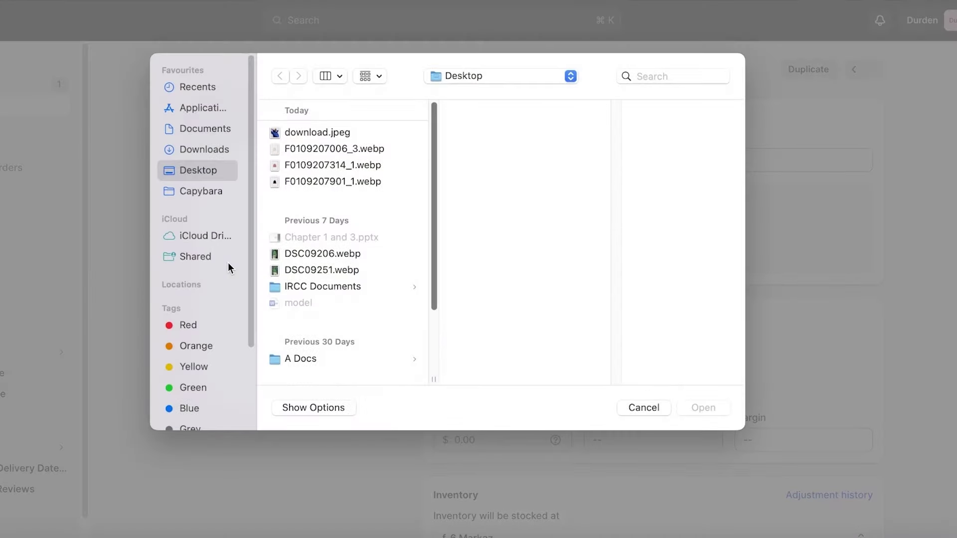
{"action": "left_click", "coordinate": [298, 132]}
{"action": "left_click", "coordinate": [690, 405]}
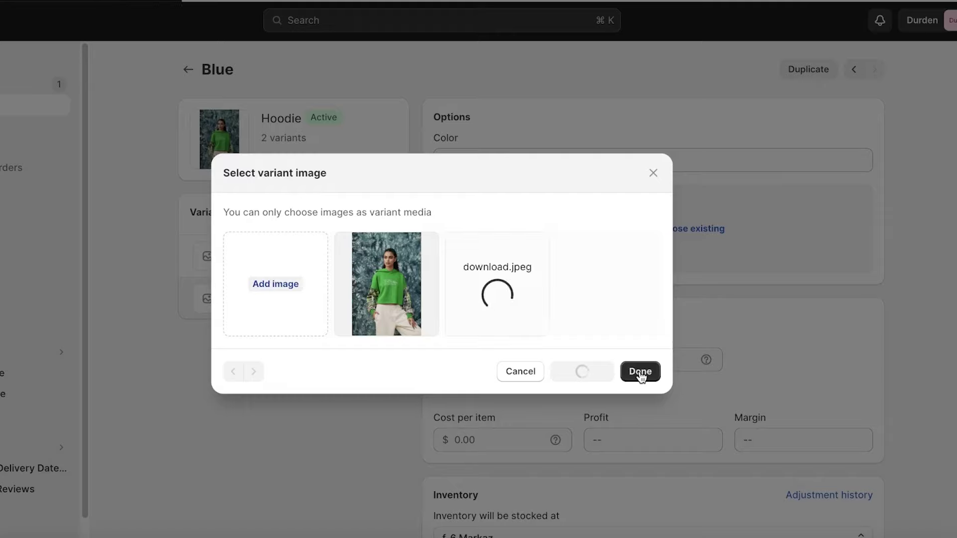
{"action": "left_click", "coordinate": [640, 371]}
{"action": "left_click", "coordinate": [602, 228]}
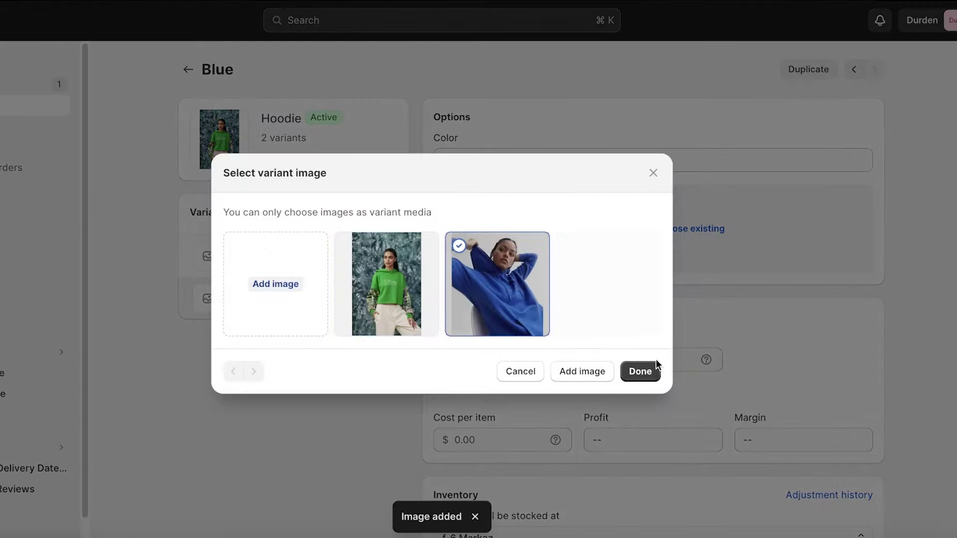
{"action": "left_click", "coordinate": [643, 371]}
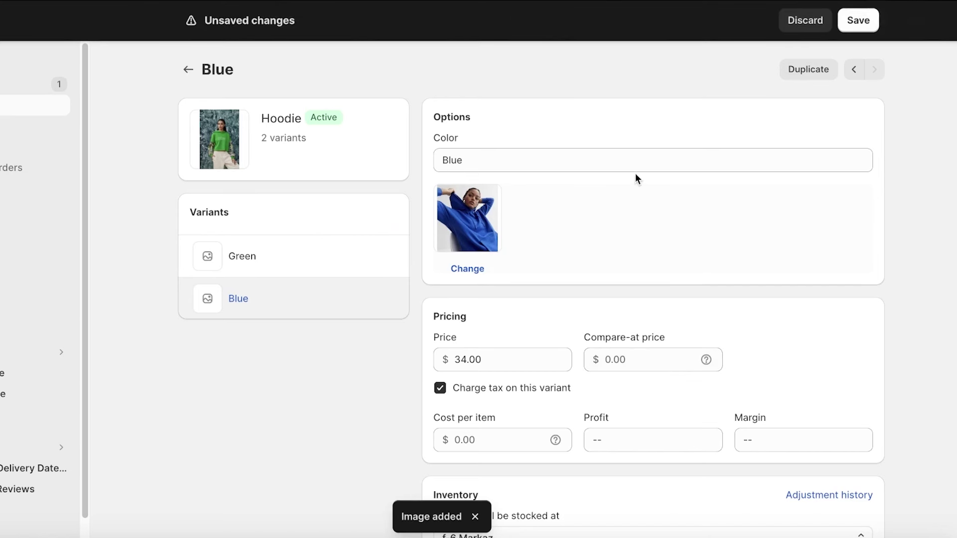
{"action": "left_click", "coordinate": [853, 27]}
- Open the online store preview and go to the Hoodie product page from the Hot Sellers section
{"action": "scroll", "coordinate": [827, 150], "scroll_direction": "down", "scroll_amount": 10}
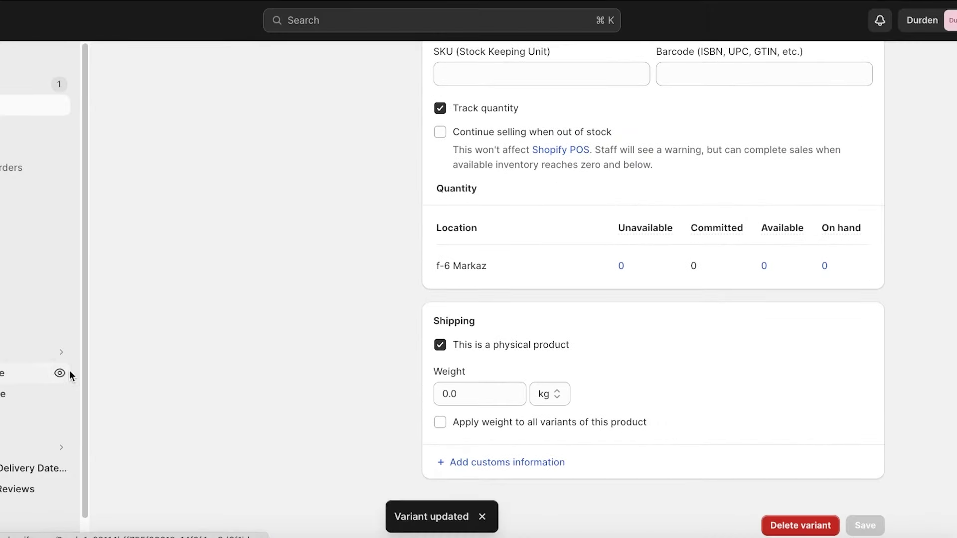
{"action": "left_click", "coordinate": [62, 373]}
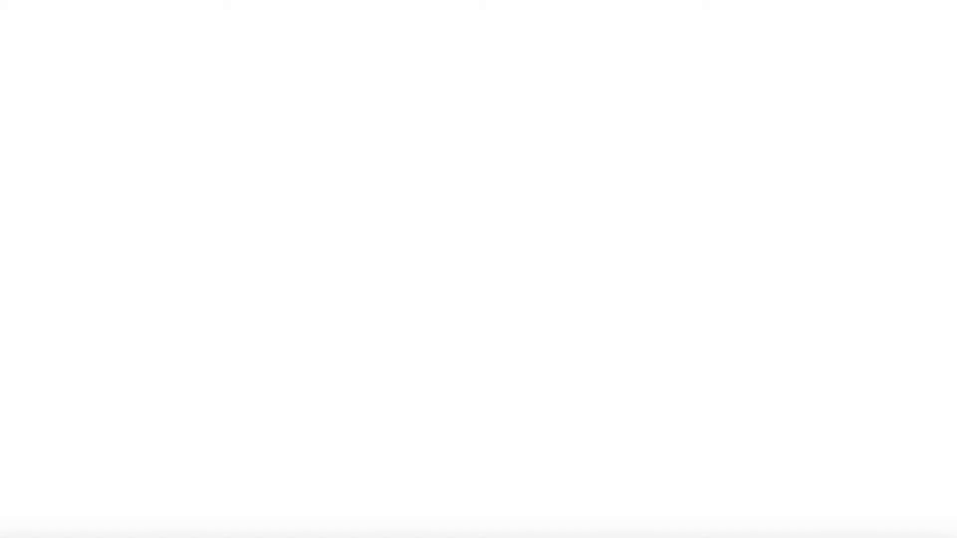
{"action": "scroll", "coordinate": [518, 288], "scroll_direction": "down", "scroll_amount": 10}
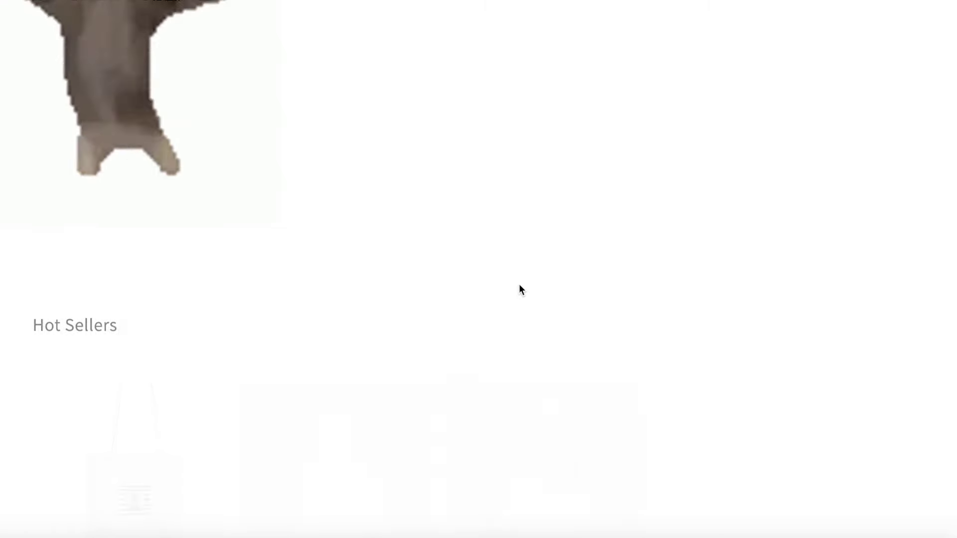
{"action": "left_click", "coordinate": [522, 317]}
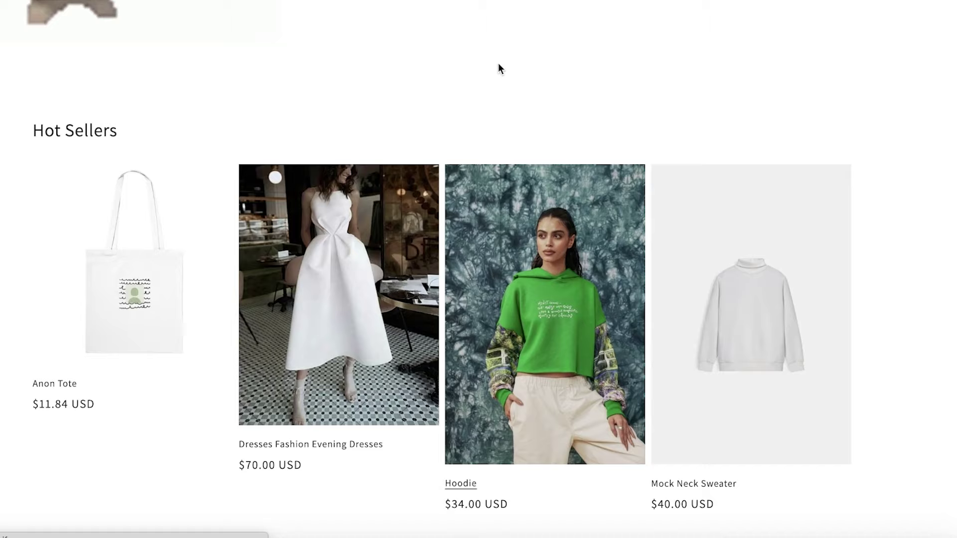
{"action": "scroll", "coordinate": [757, 172], "scroll_direction": "down", "scroll_amount": 1}
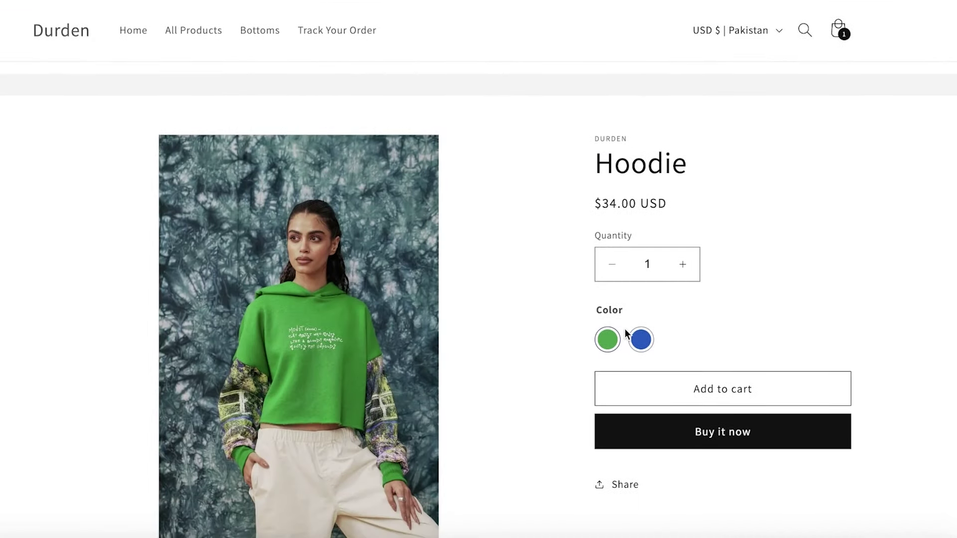
- Switch the Hoodie's color between the Blue and Green swatches to check the matching product photo
{"action": "left_click", "coordinate": [638, 338]}
{"action": "scroll", "coordinate": [635, 340], "scroll_direction": "down", "scroll_amount": 1}
{"action": "scroll", "coordinate": [636, 343], "scroll_direction": "down", "scroll_amount": 2}
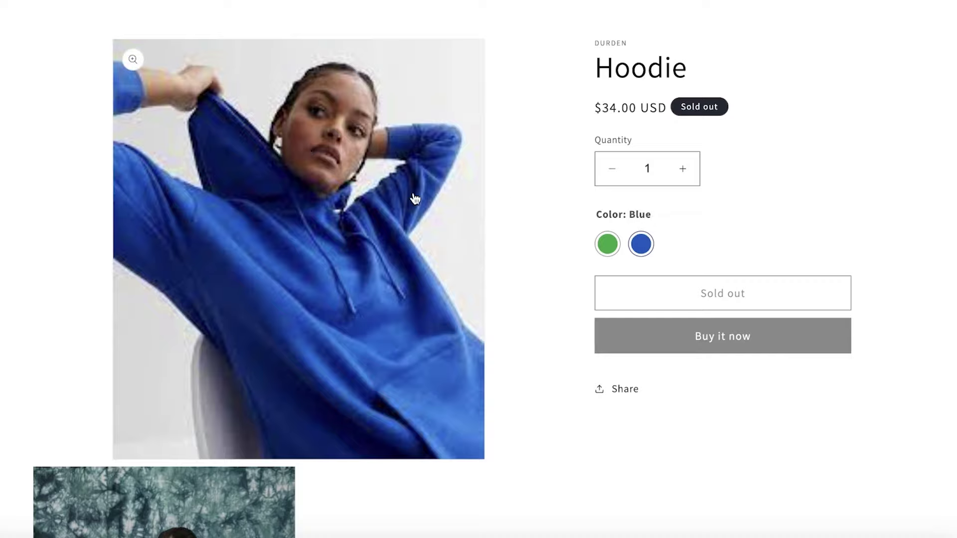
{"action": "left_click", "coordinate": [607, 243]}
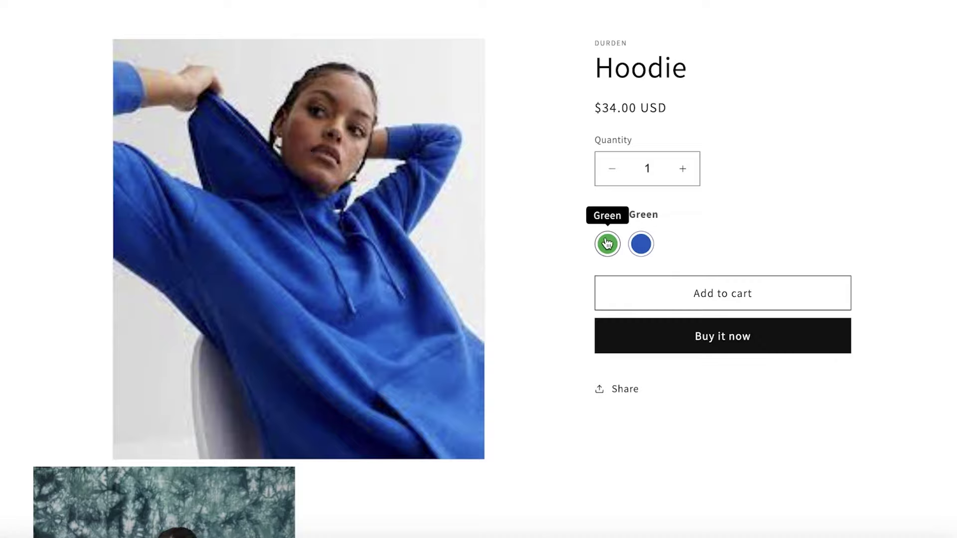
{"action": "scroll", "coordinate": [791, 105], "scroll_direction": "up", "scroll_amount": 3}
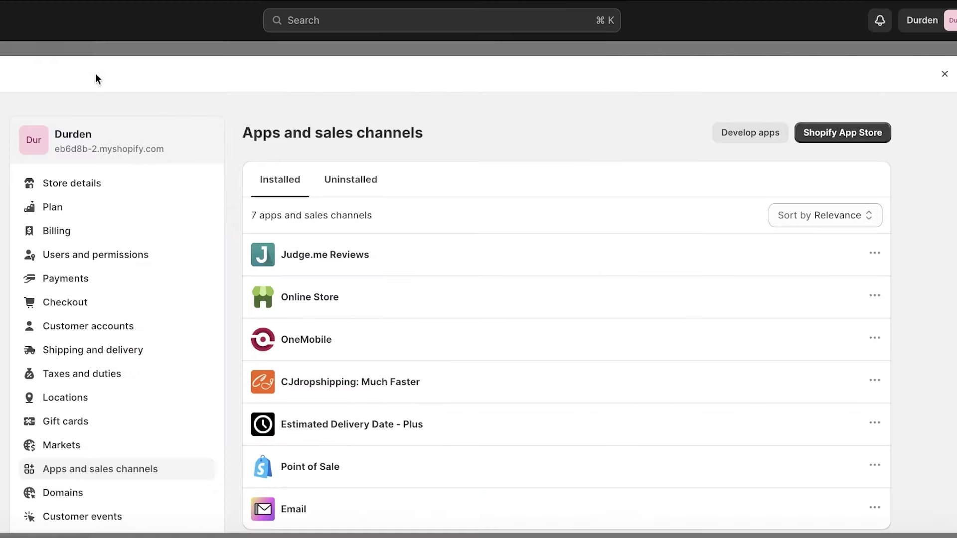
- Close the Apps and sales channels settings in Shopify and go to the admin home page
{"action": "left_click", "coordinate": [943, 74]}
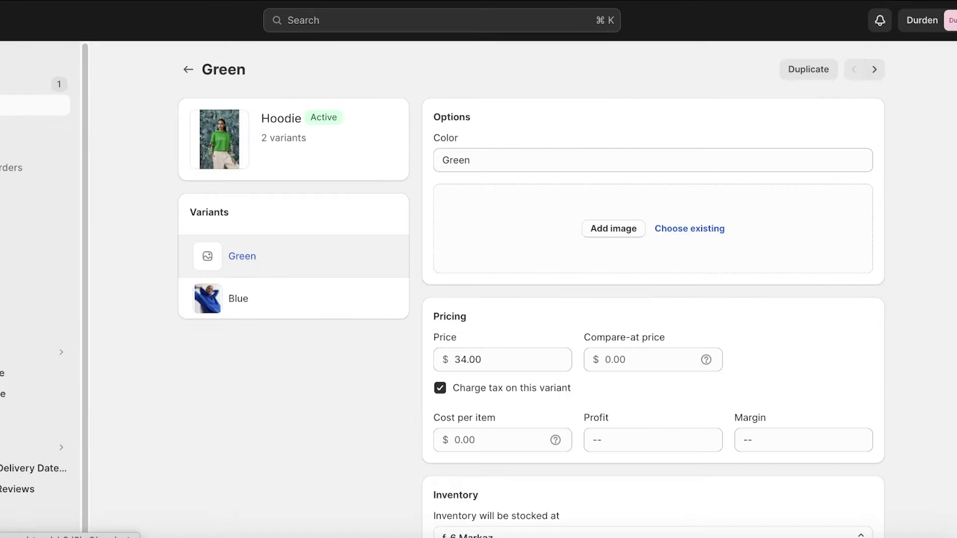
{"action": "left_click", "coordinate": [30, 63]}
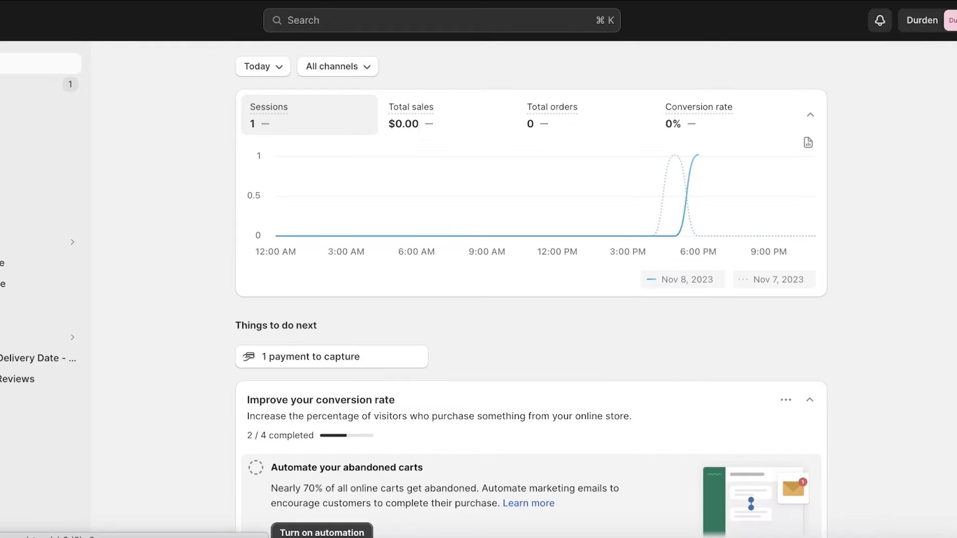